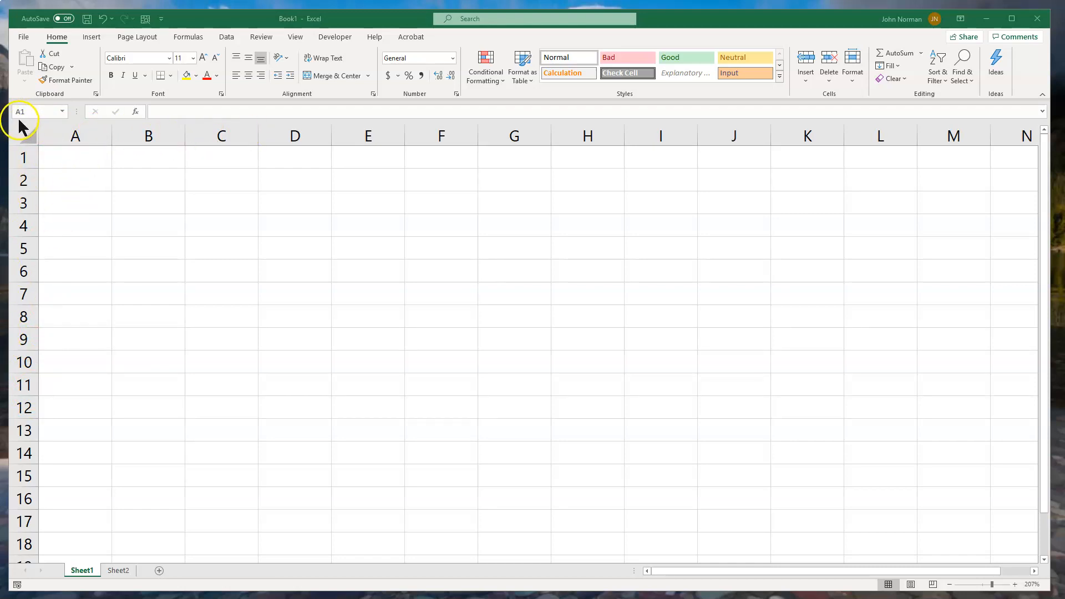
# - Switch to the Sheet2 worksheet containing the practice values for the basic math operations
pyautogui.click(93, 160)
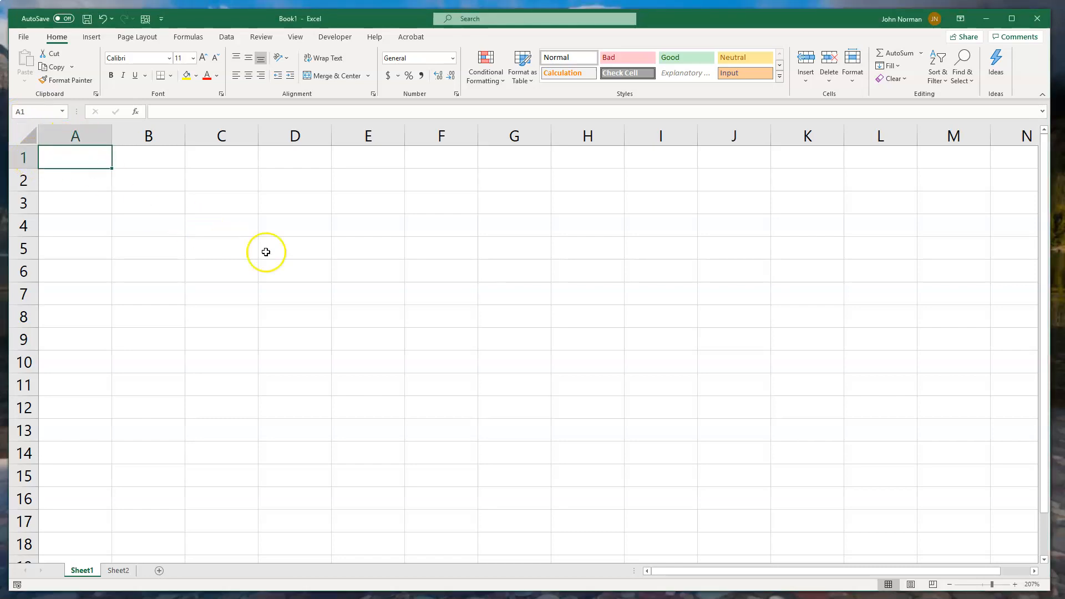
pyautogui.click(444, 277)
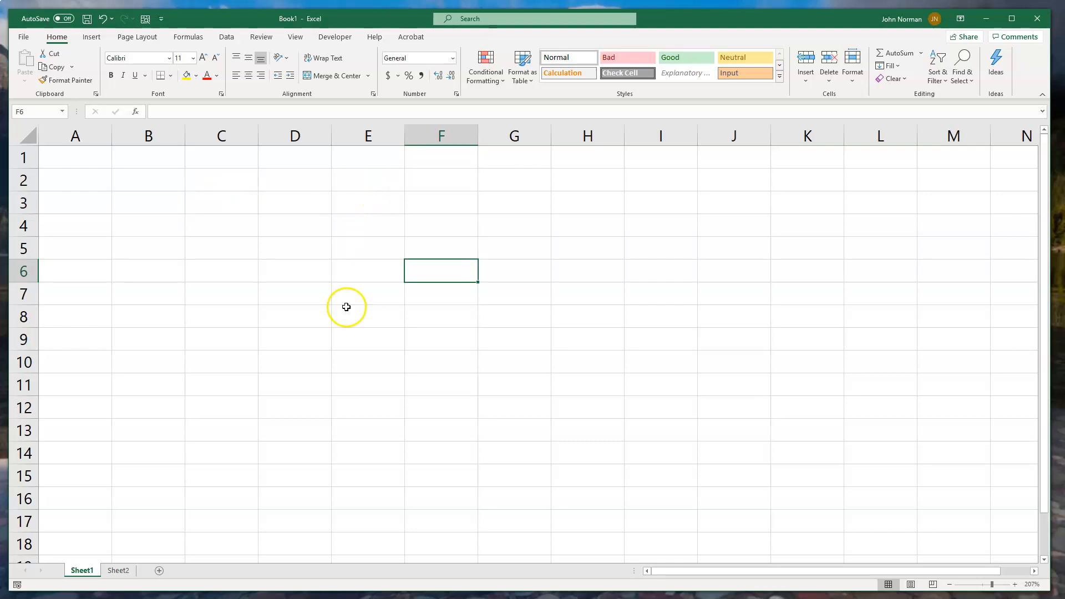
pyautogui.click(123, 576)
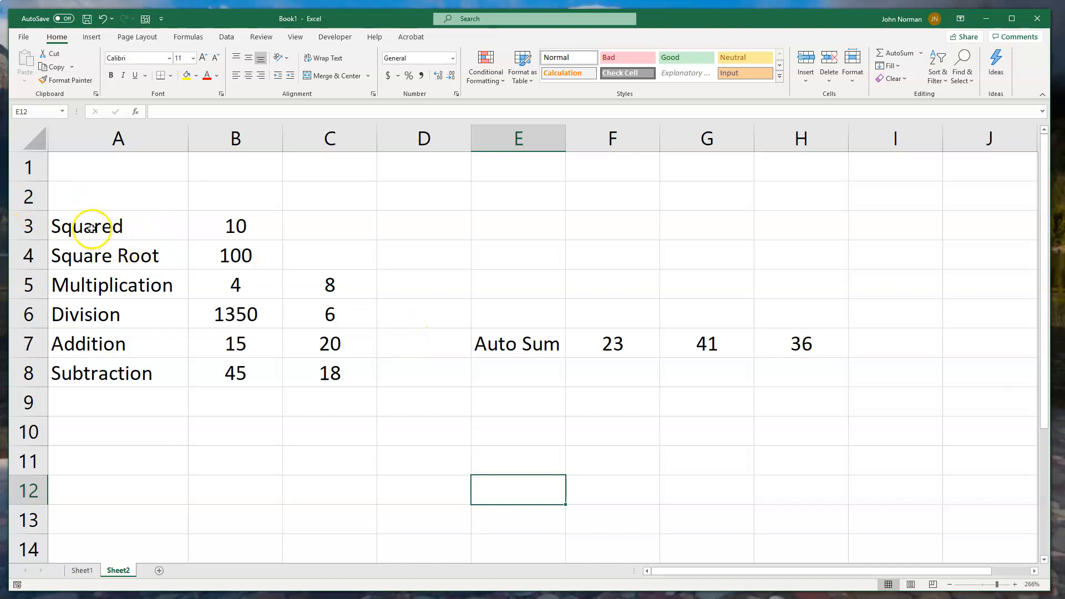
# - Square the value of B3 in cell D3 with the formula =B3^2
pyautogui.click(400, 229)
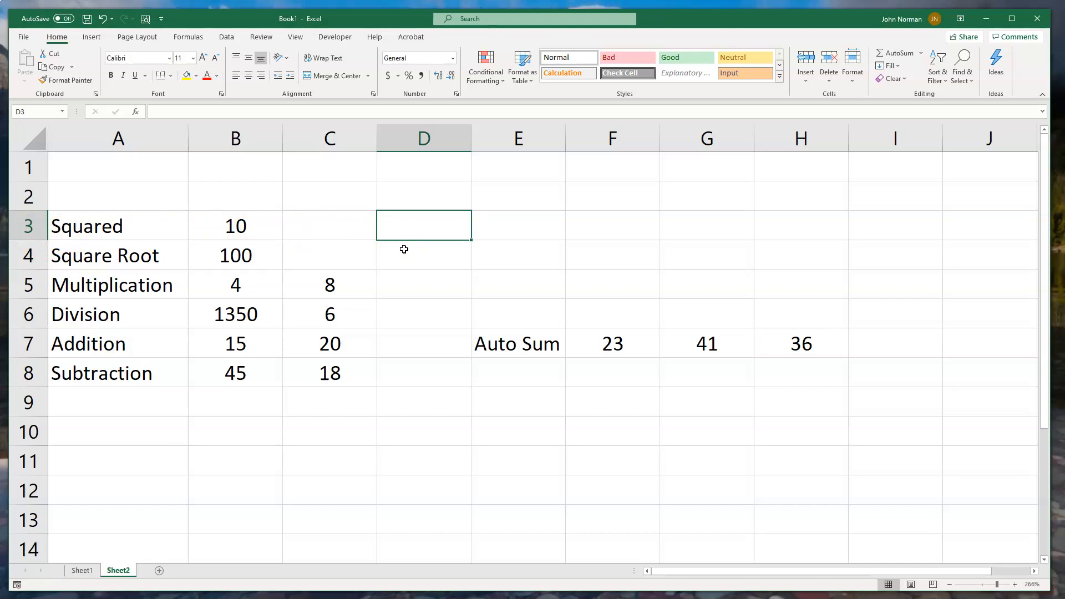
pyautogui.write('=')
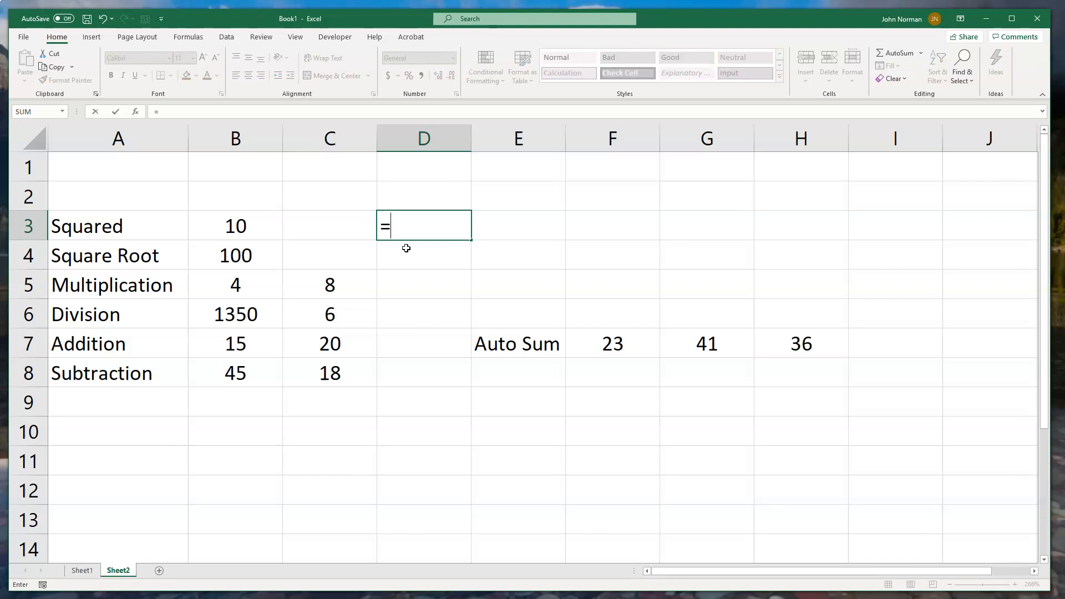
pyautogui.click(248, 226)
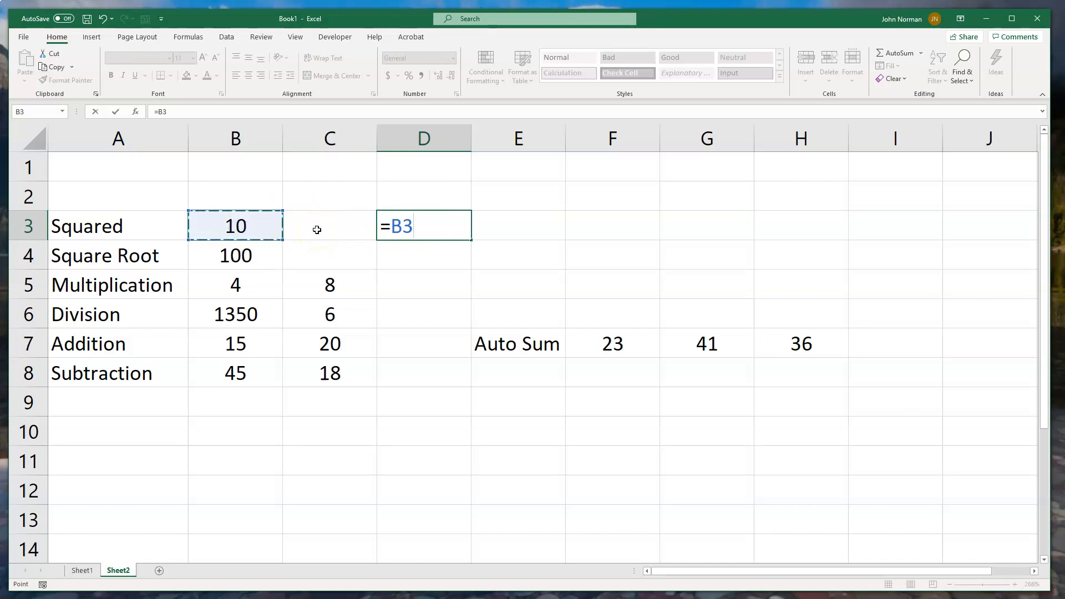
pyautogui.write('^2')
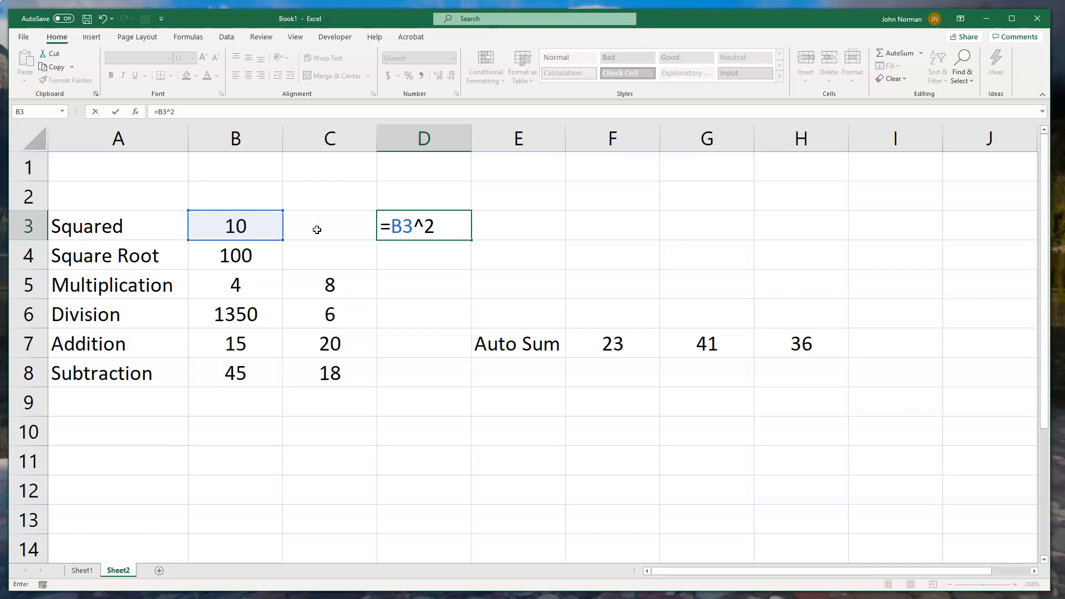
pyautogui.press('Return')
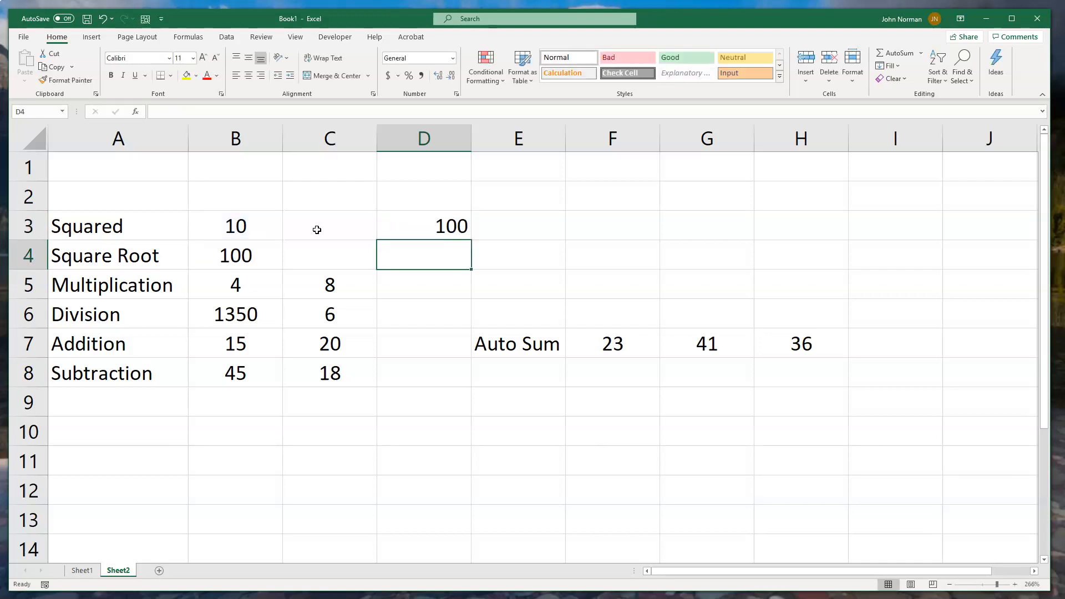
# - Center the contents of column D horizontally
pyautogui.click(422, 139)
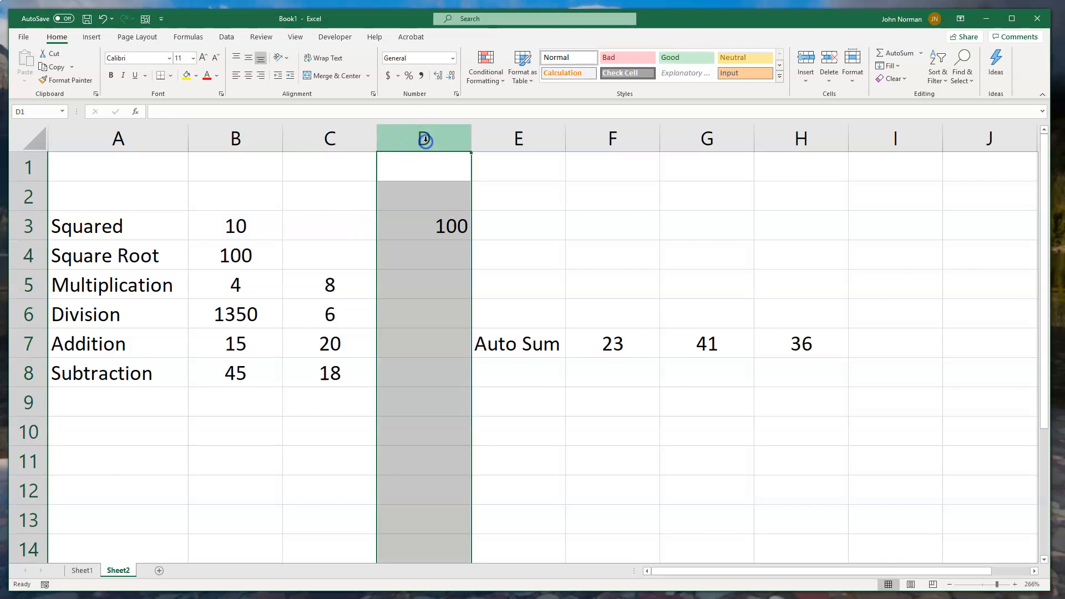
pyautogui.click(248, 75)
pyautogui.click(422, 232)
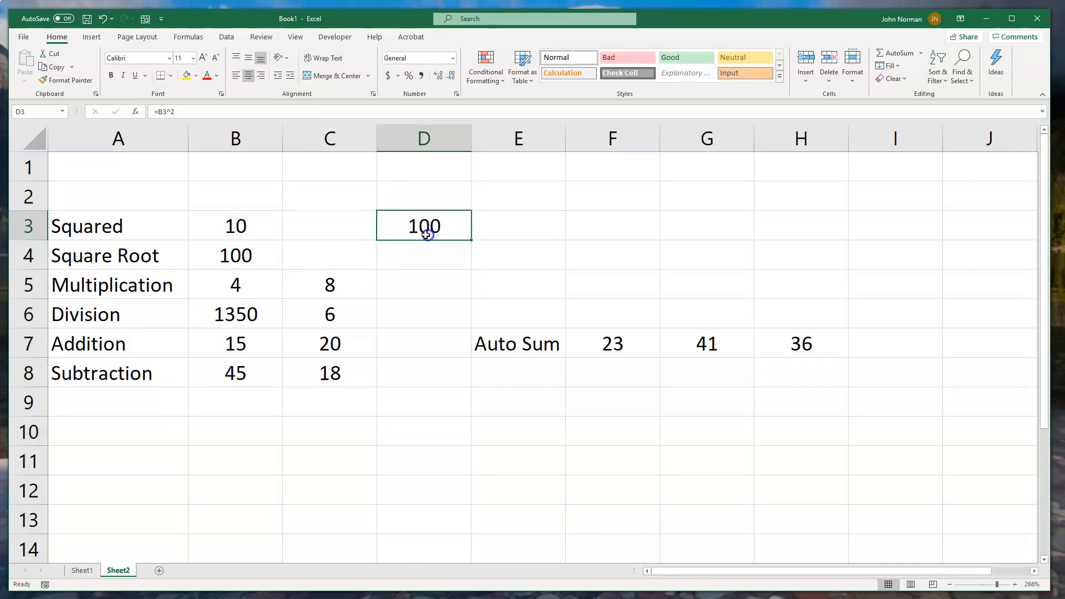
# - Cube the value of B3 in cell E3 with the formula =B3^3 and center the cell's contents
pyautogui.click(496, 233)
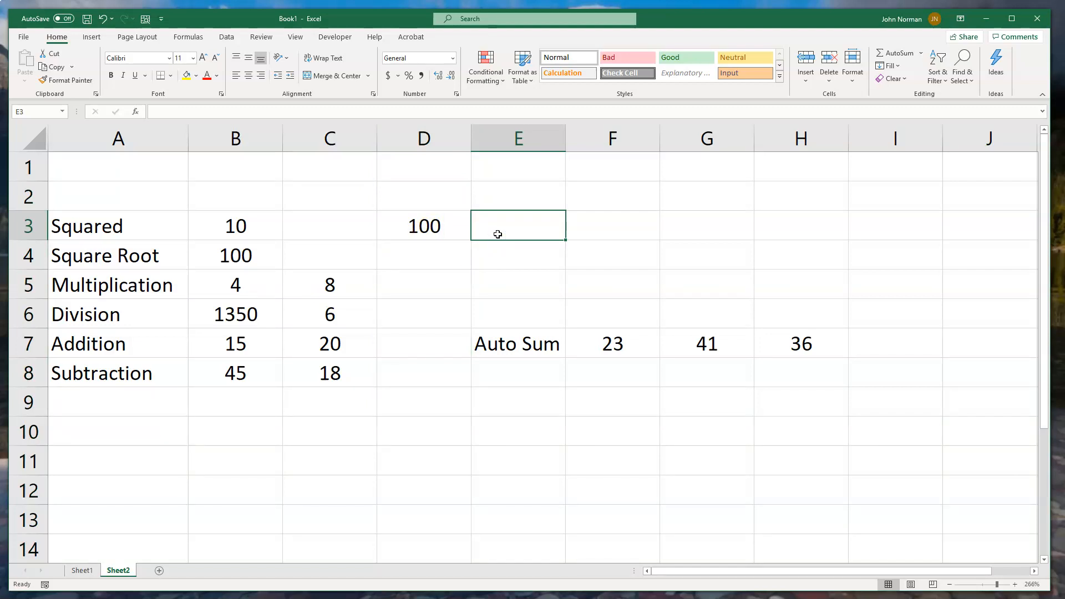
pyautogui.write('=')
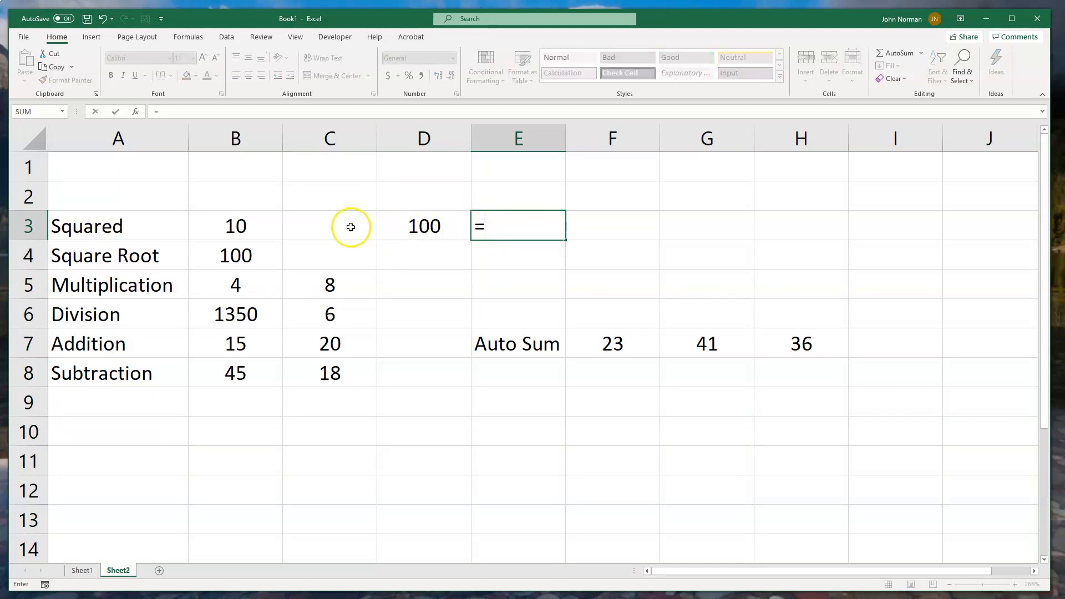
pyautogui.click(237, 229)
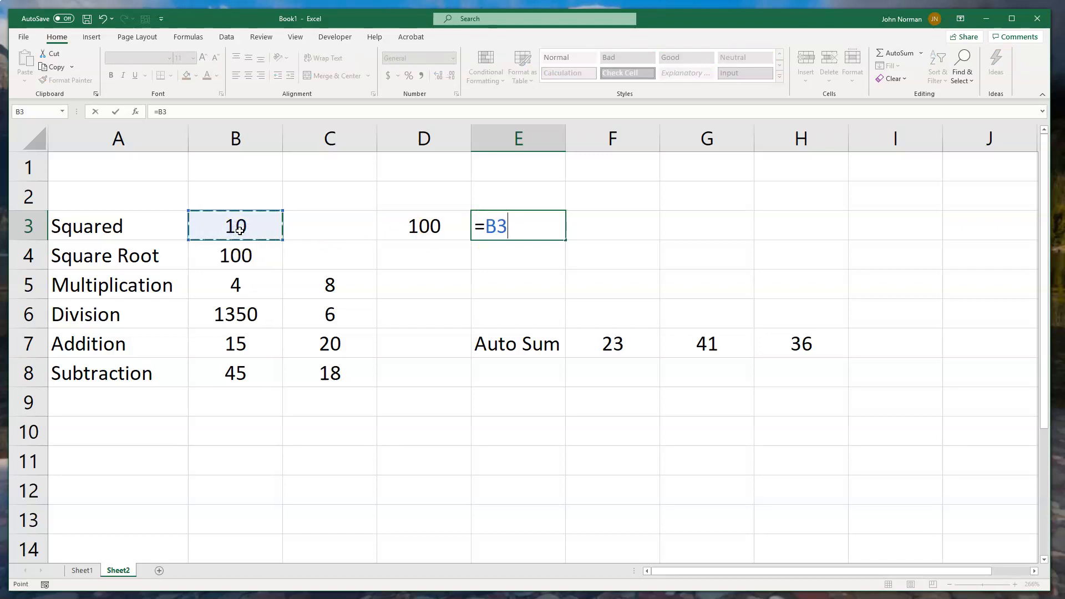
pyautogui.write('^3')
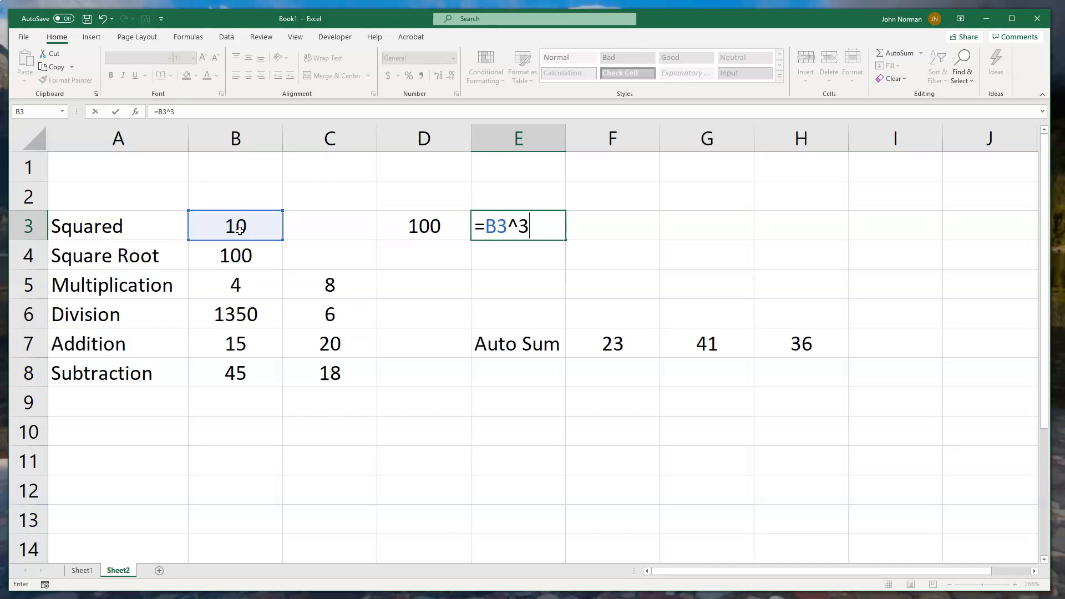
pyautogui.press('Return')
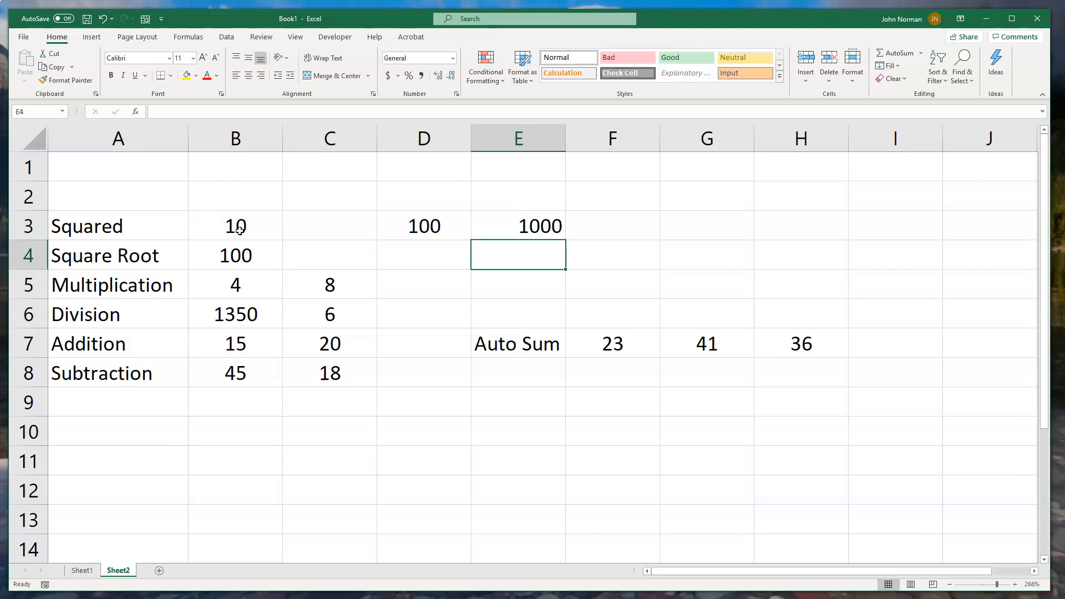
pyautogui.click(502, 224)
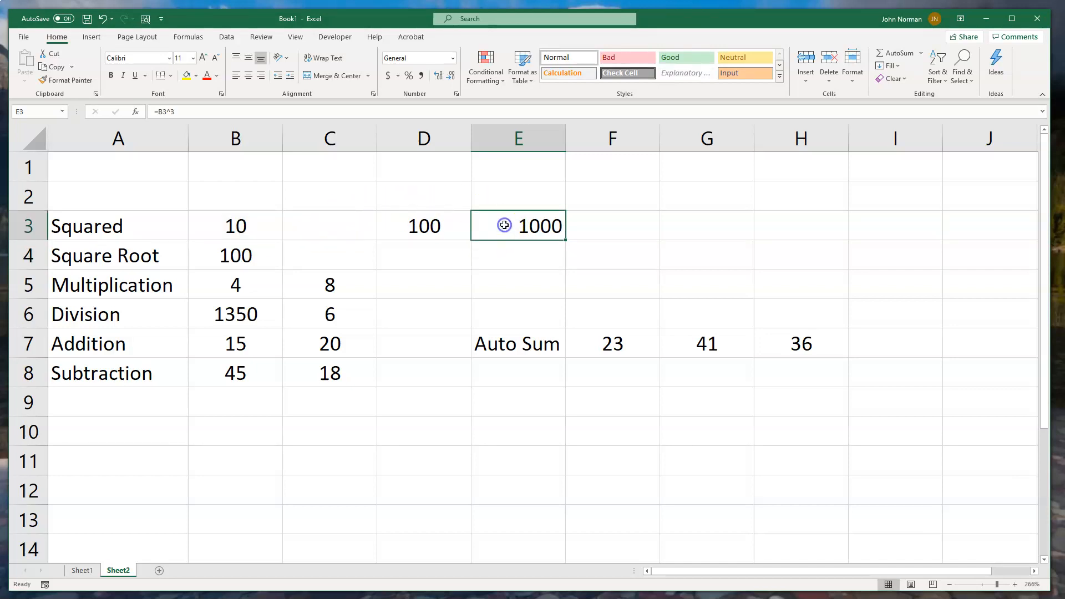
pyautogui.click(249, 75)
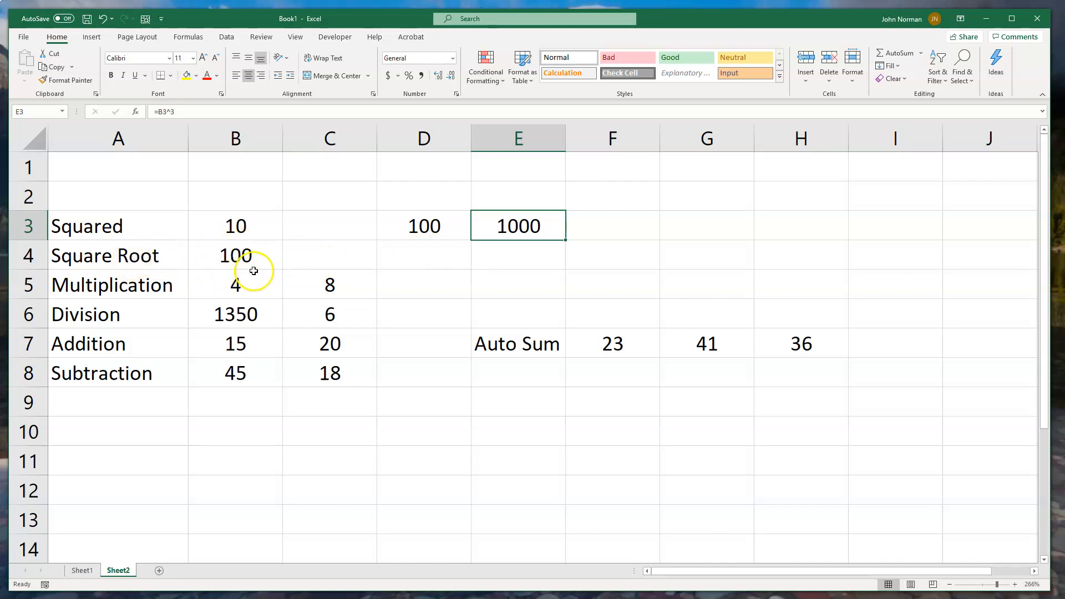
pyautogui.click(398, 258)
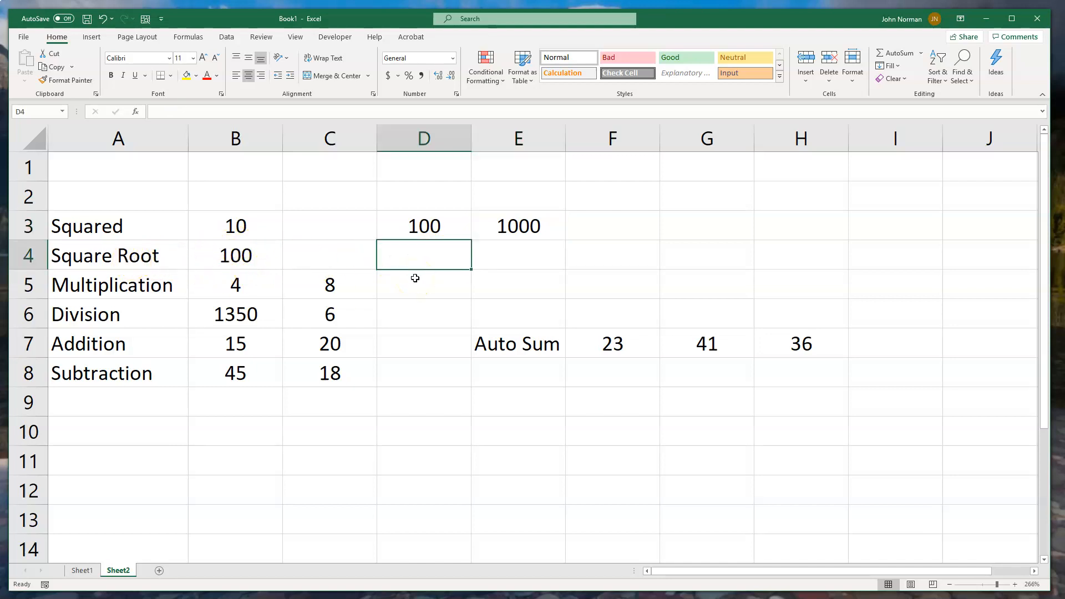
pyautogui.write('=')
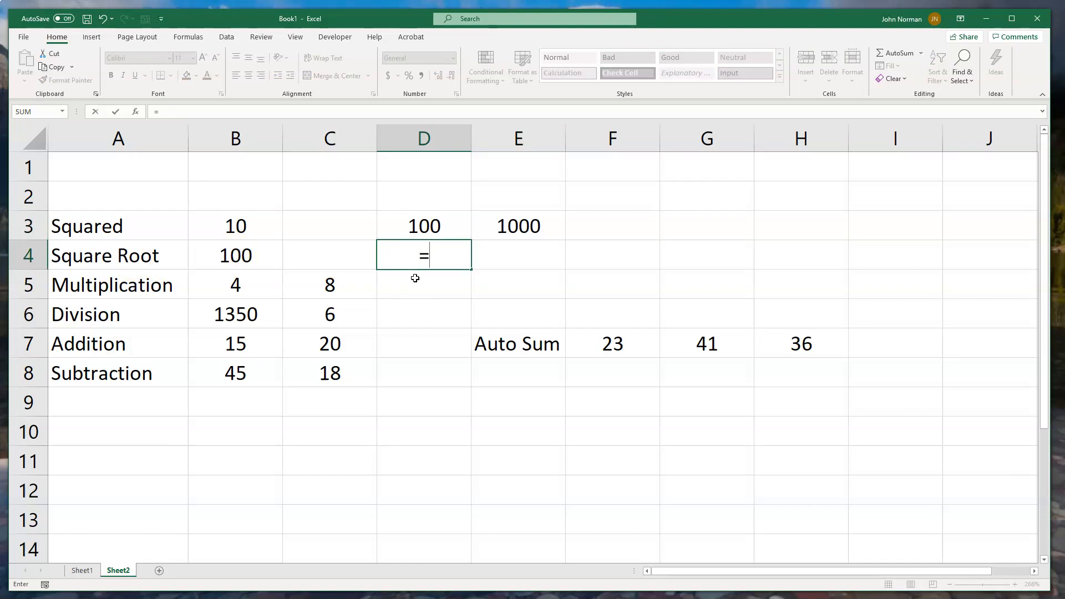
pyautogui.write('sqrt')
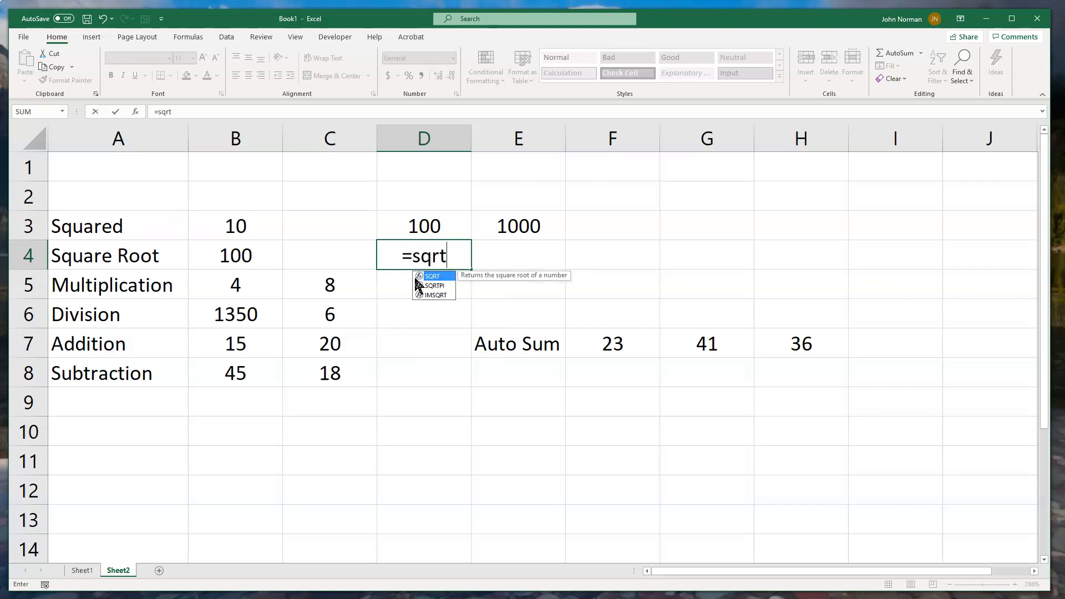
pyautogui.press('Down')
pyautogui.press('Down')
pyautogui.press('Down')
pyautogui.press('Down')
pyautogui.press('Down')
pyautogui.press('Down')
pyautogui.press('Down')
pyautogui.press('Down')
pyautogui.press('Down')
pyautogui.press('Down')
pyautogui.press('Down')
pyautogui.press('Down')
pyautogui.press('Down')
pyautogui.press('Down')
pyautogui.press('Down')
pyautogui.press('Down')
pyautogui.press('Down')
pyautogui.press('Down')
pyautogui.press('Down')
pyautogui.press('Down')
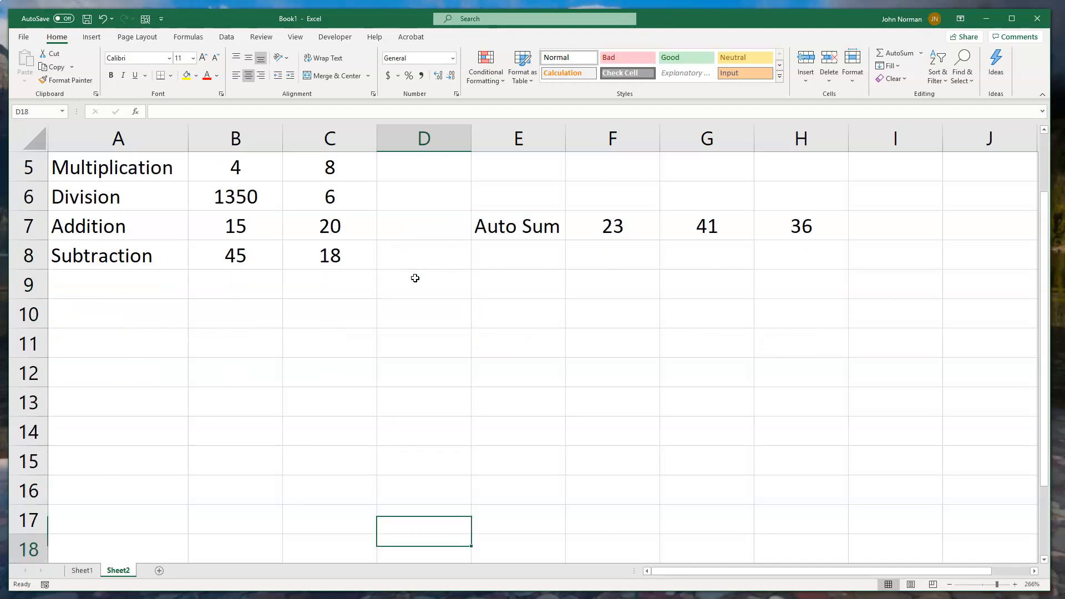
pyautogui.write('9')
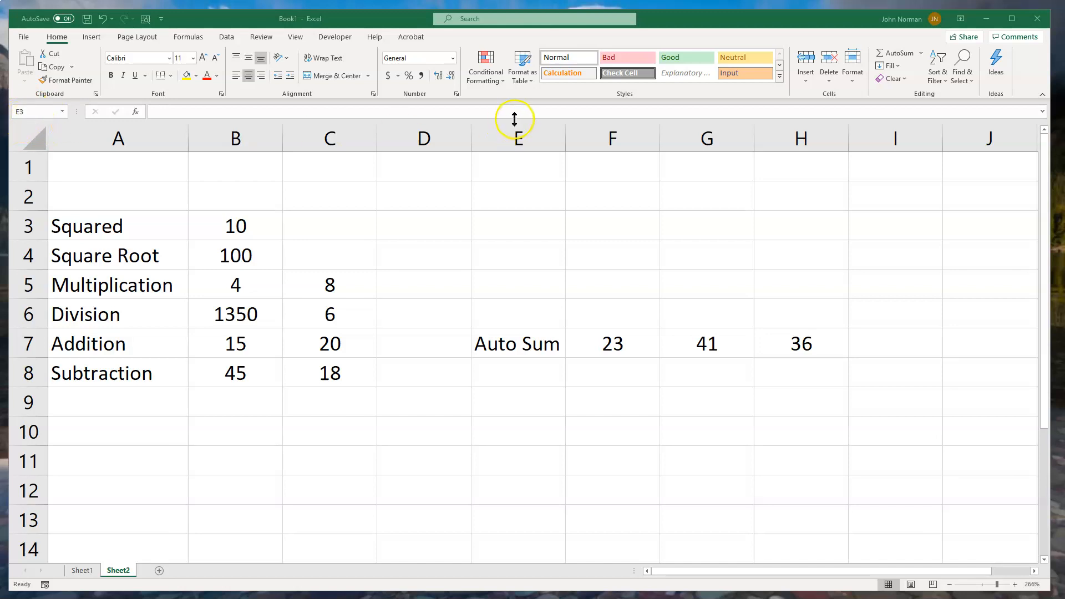
pyautogui.click(525, 225)
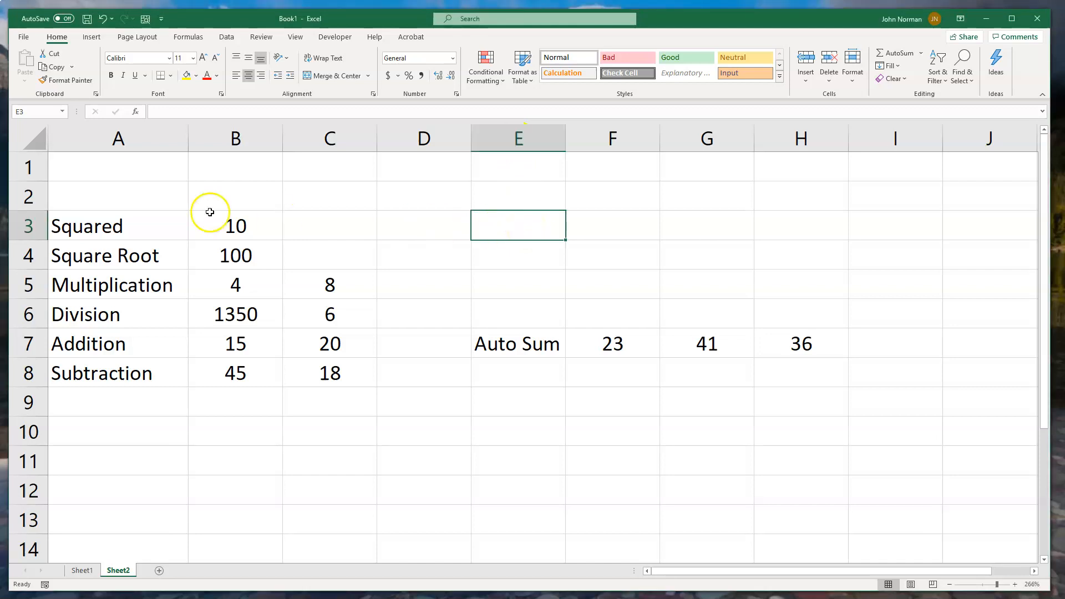
pyautogui.click(134, 175)
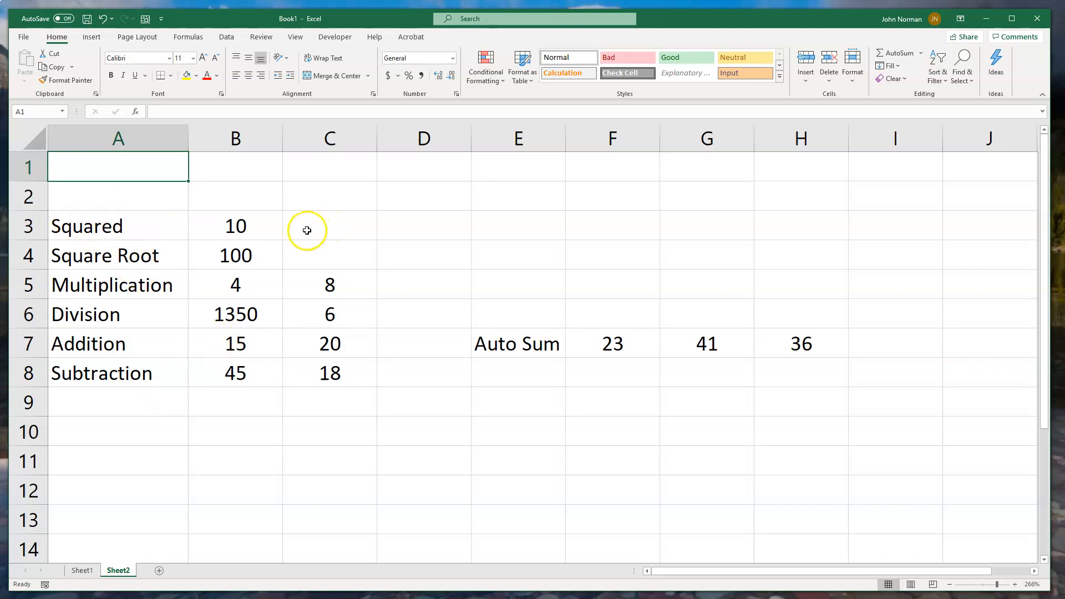
# - Enter the formula =B3^2 in cell D3 to square the value of B3
pyautogui.click(410, 226)
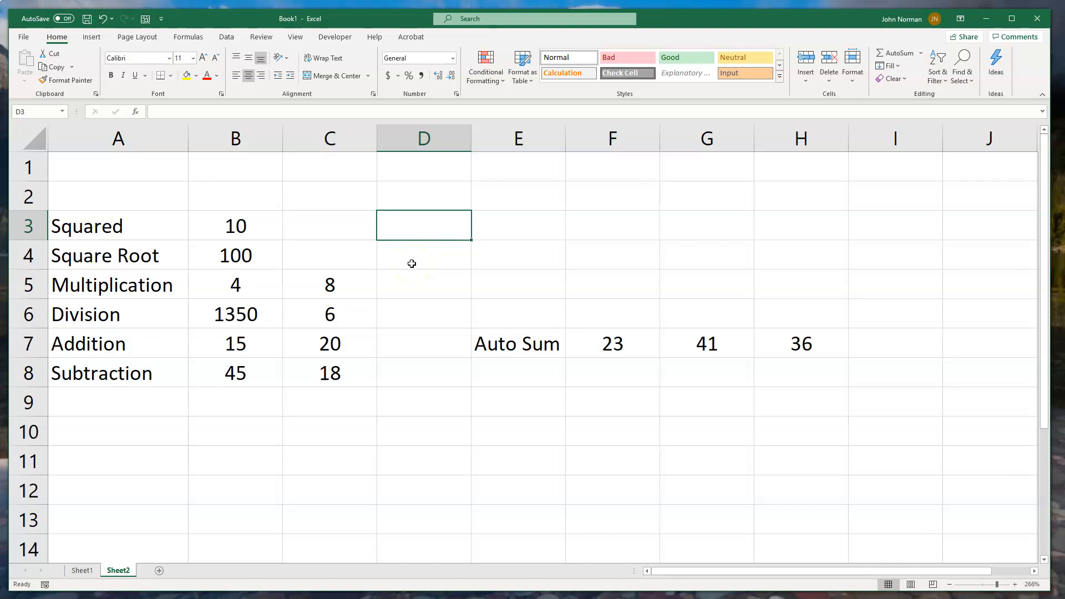
pyautogui.write('=')
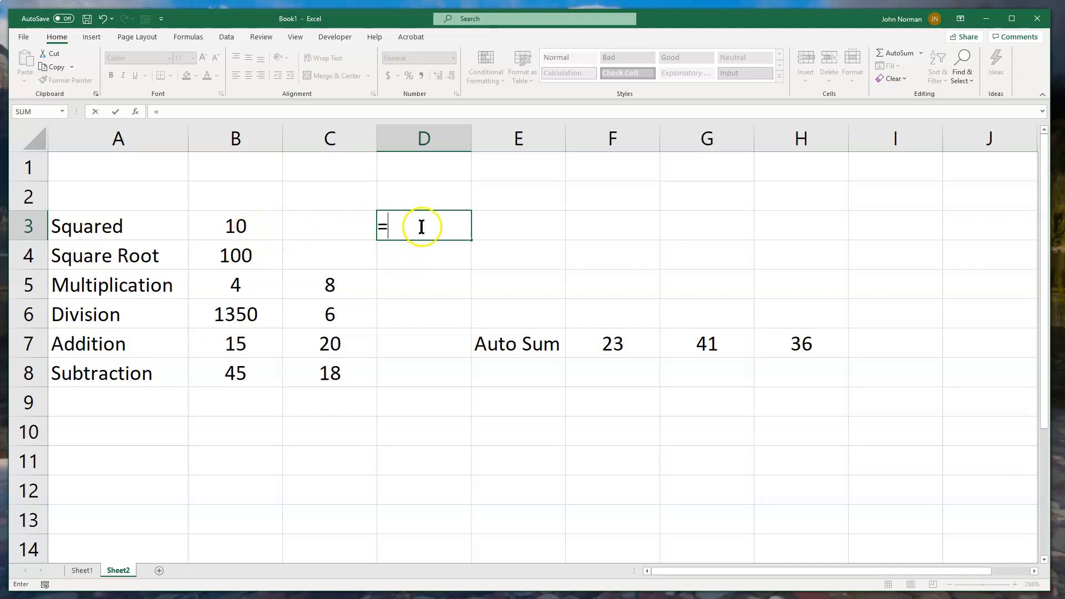
pyautogui.click(236, 229)
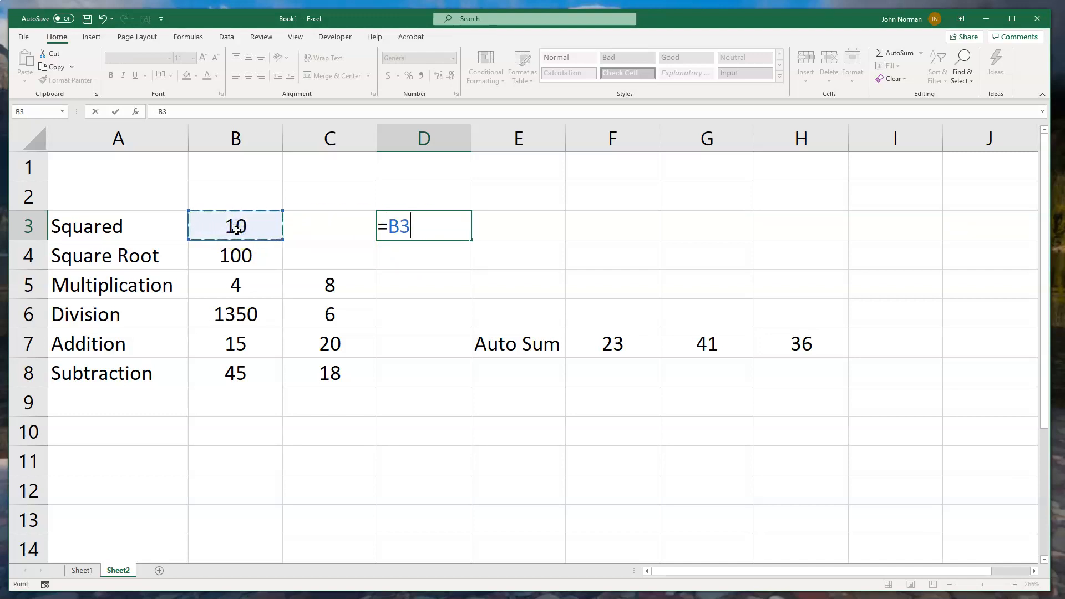
pyautogui.write('^2')
pyautogui.press('Return')
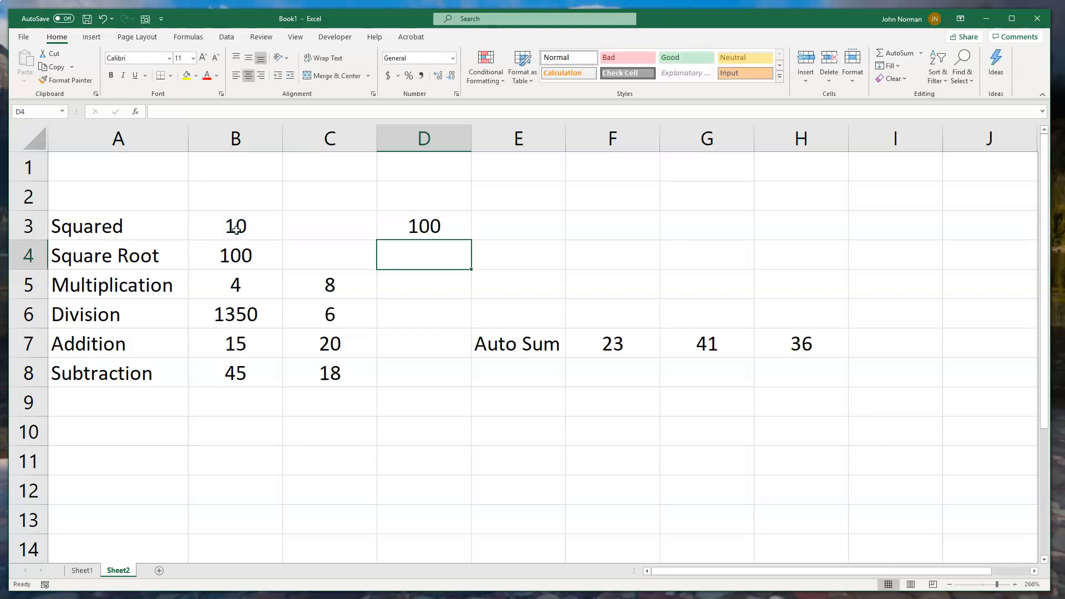
# - Enter the formula =B3^3 in cell E3 to raise B3 to the third power
pyautogui.click(514, 228)
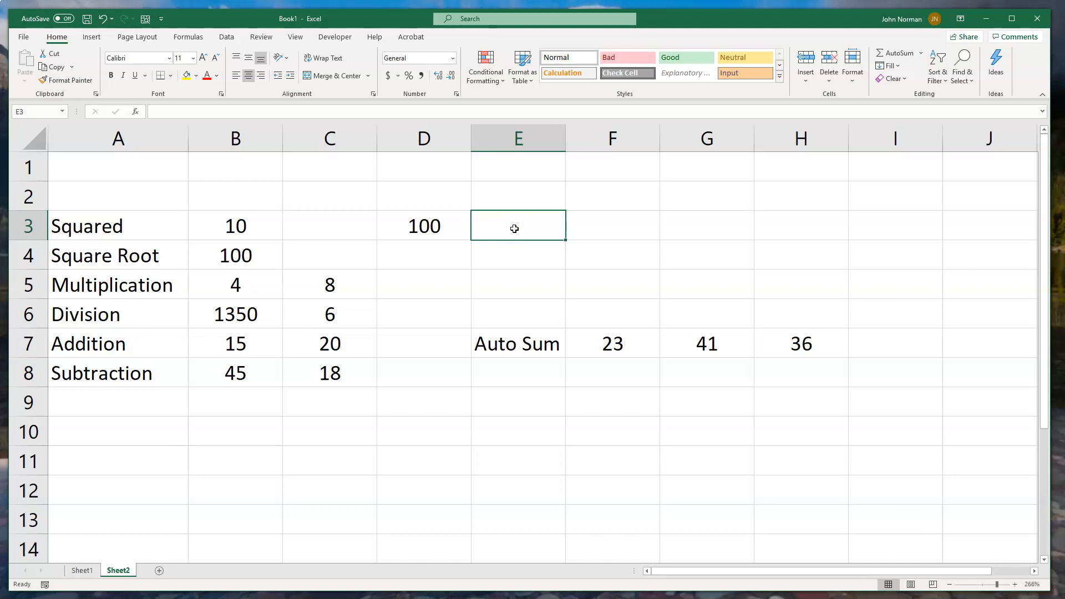
pyautogui.write('=')
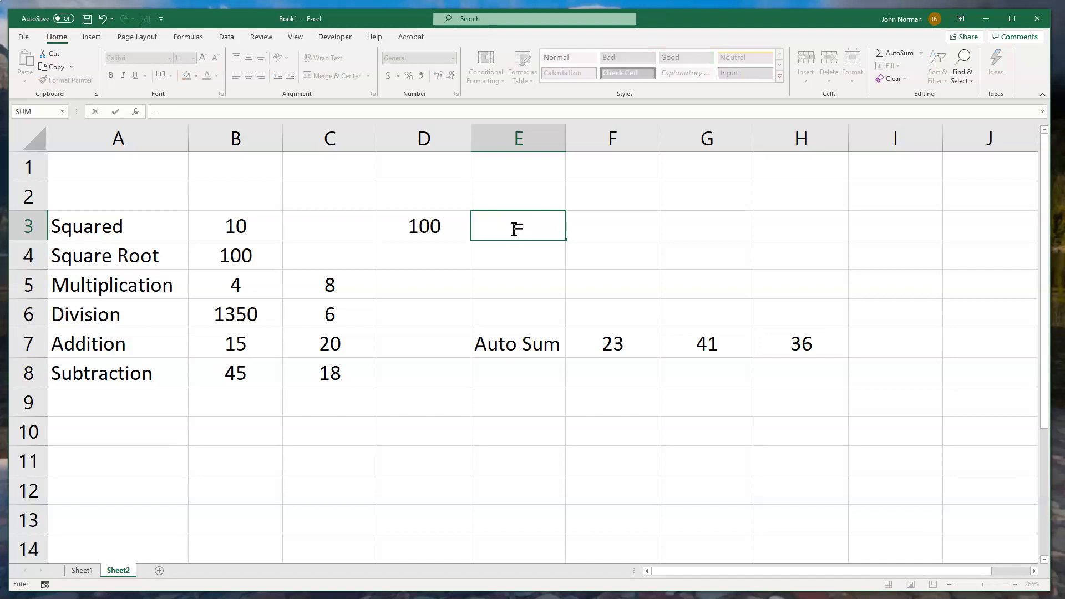
pyautogui.click(244, 227)
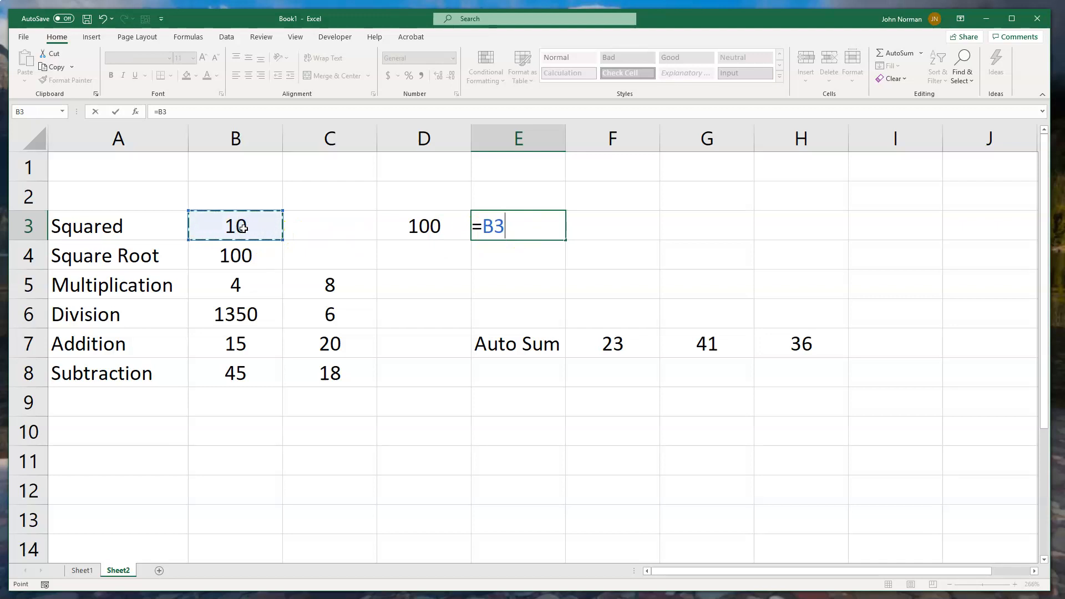
pyautogui.write('^3')
pyautogui.press('Return')
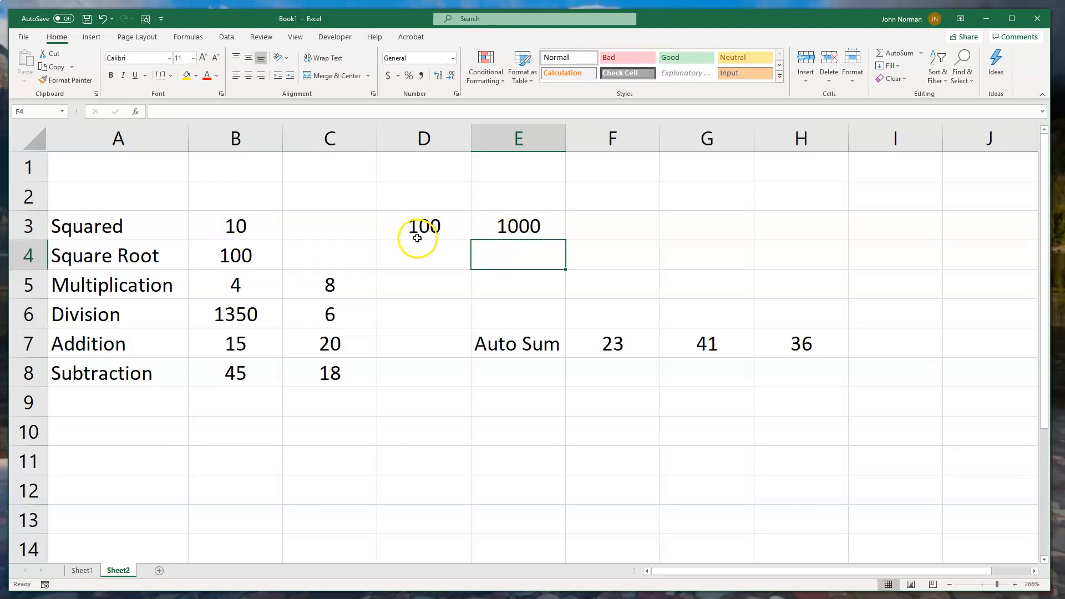
# - Enter the formula =B3^1 in cell F3 to raise B3 to the first power
pyautogui.click(574, 225)
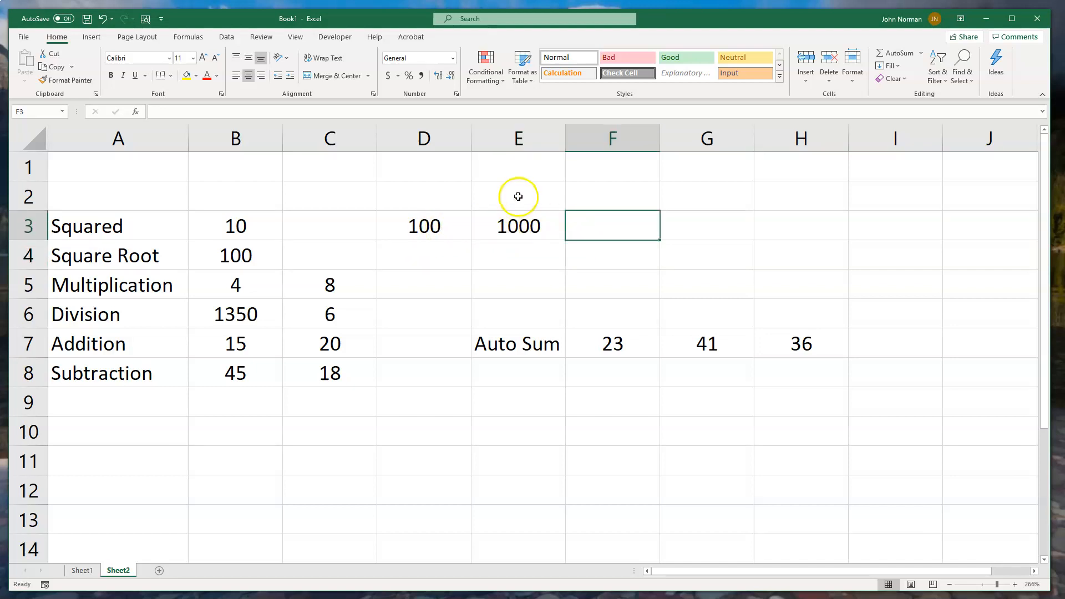
pyautogui.write('=')
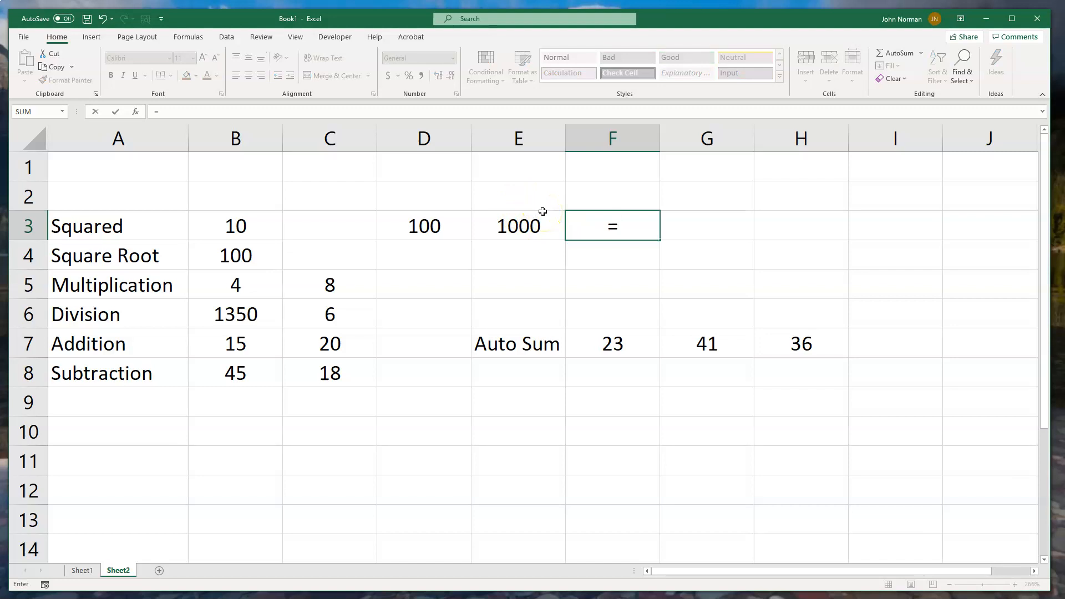
pyautogui.click(244, 227)
pyautogui.write('^1')
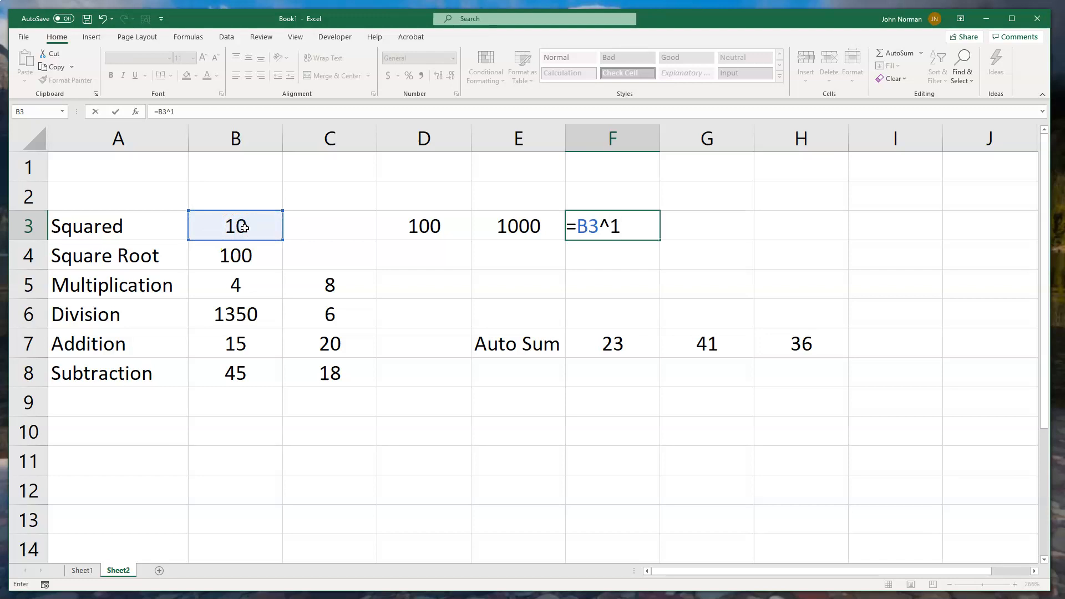
pyautogui.press('Return')
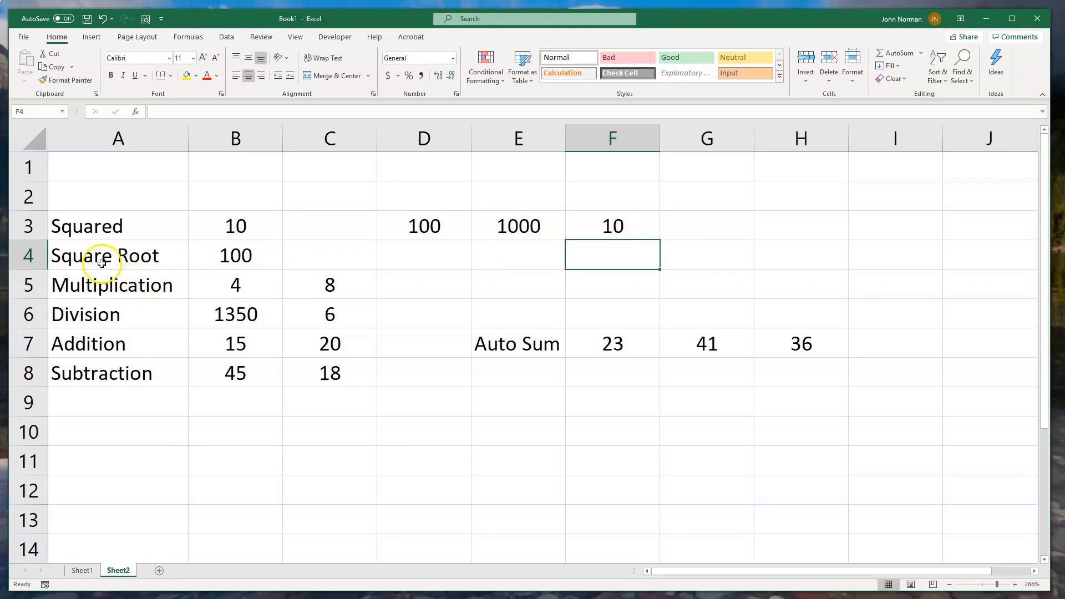
# - Enter the formula =SQRT(B4) in cell D4 to calculate the square root of B4
pyautogui.click(414, 258)
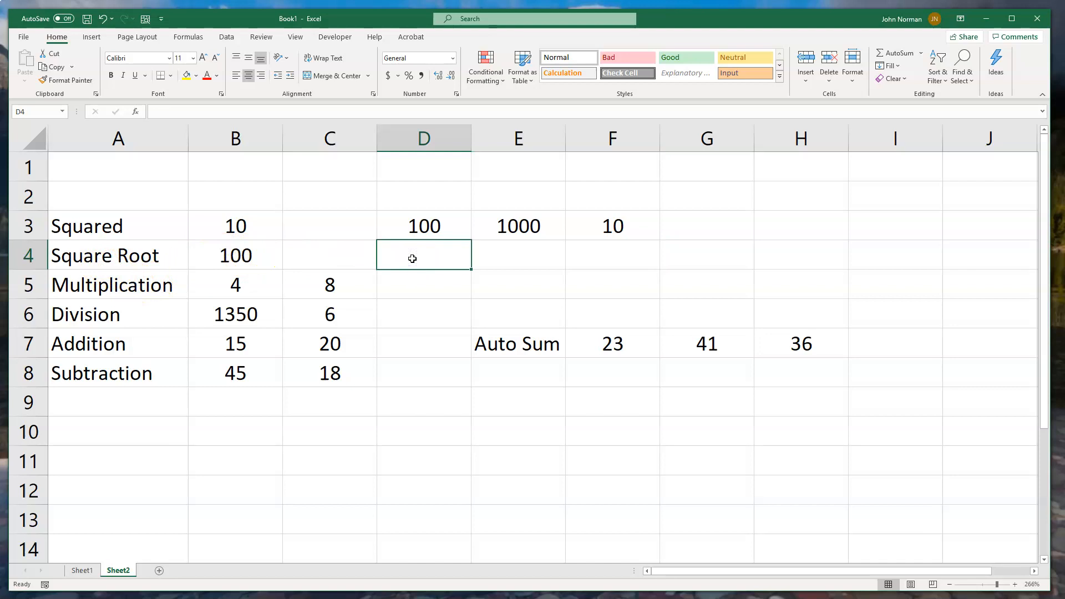
pyautogui.write('=')
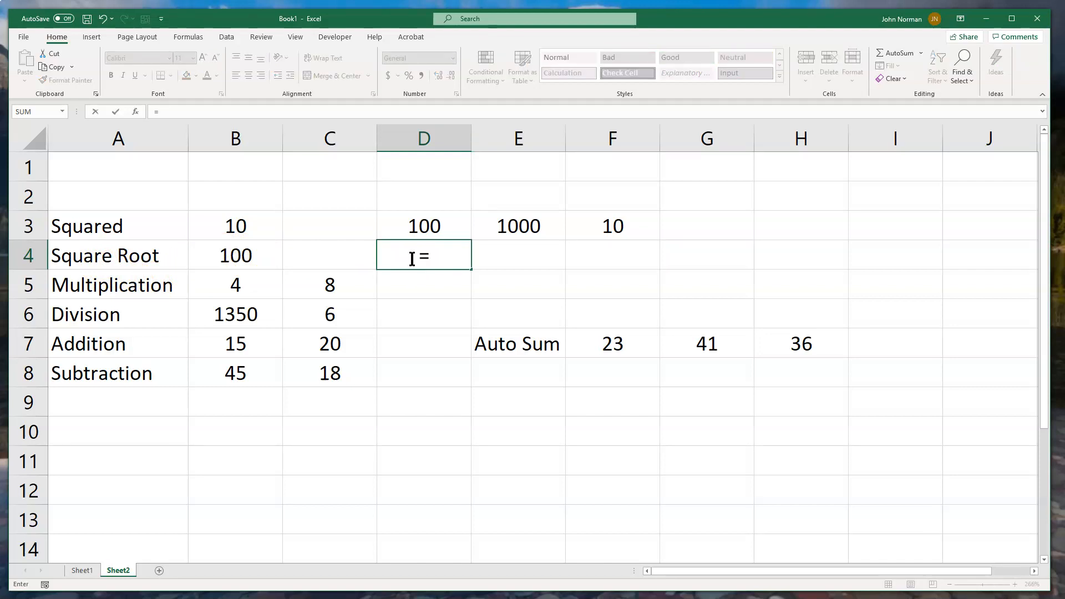
pyautogui.write('SQRT')
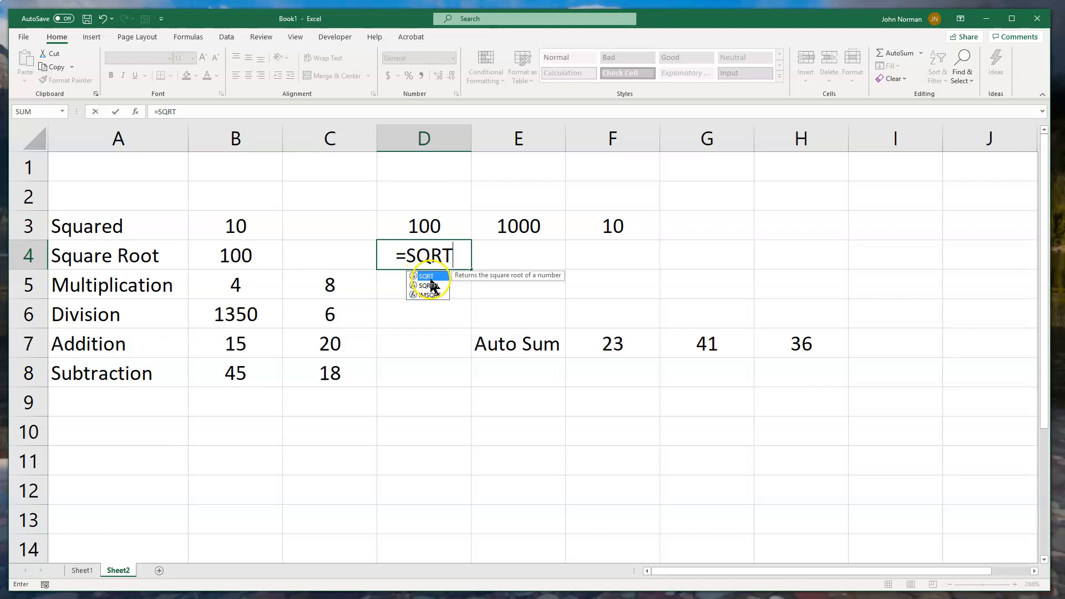
pyautogui.doubleClick(432, 276)
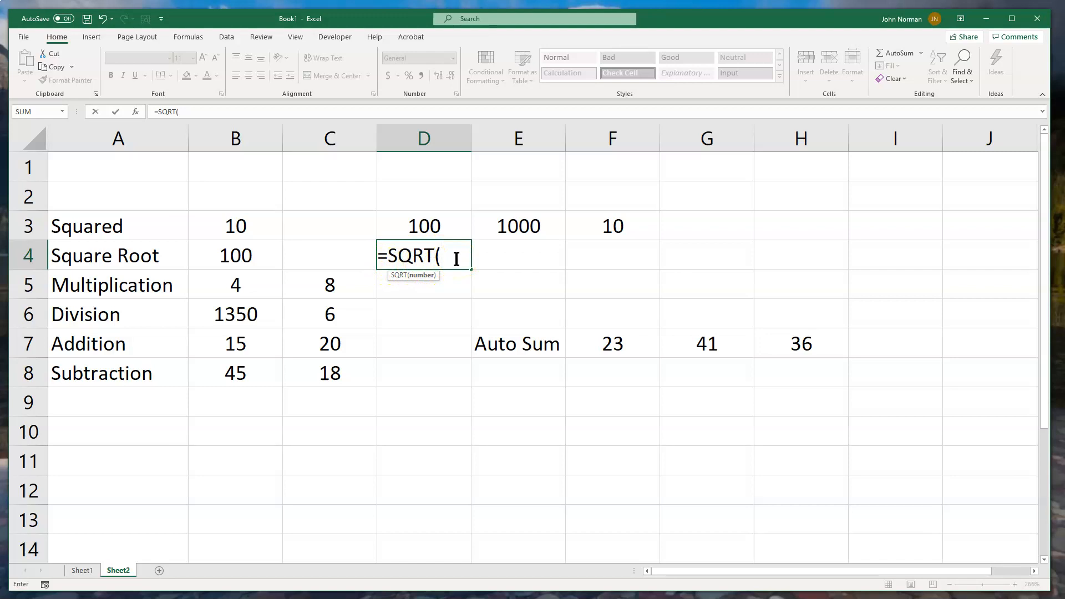
pyautogui.click(247, 257)
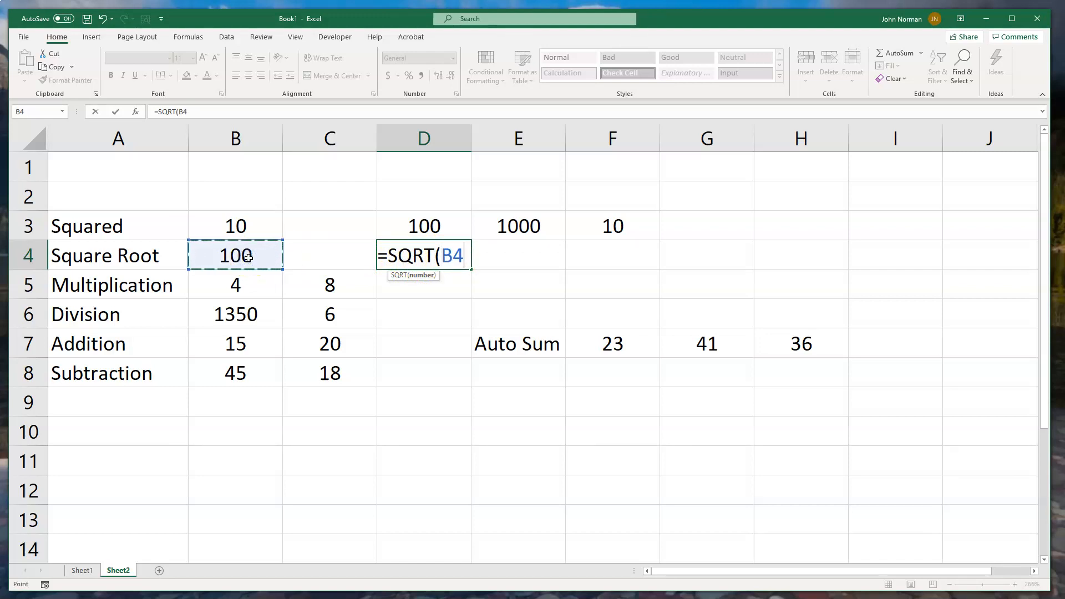
pyautogui.write(')')
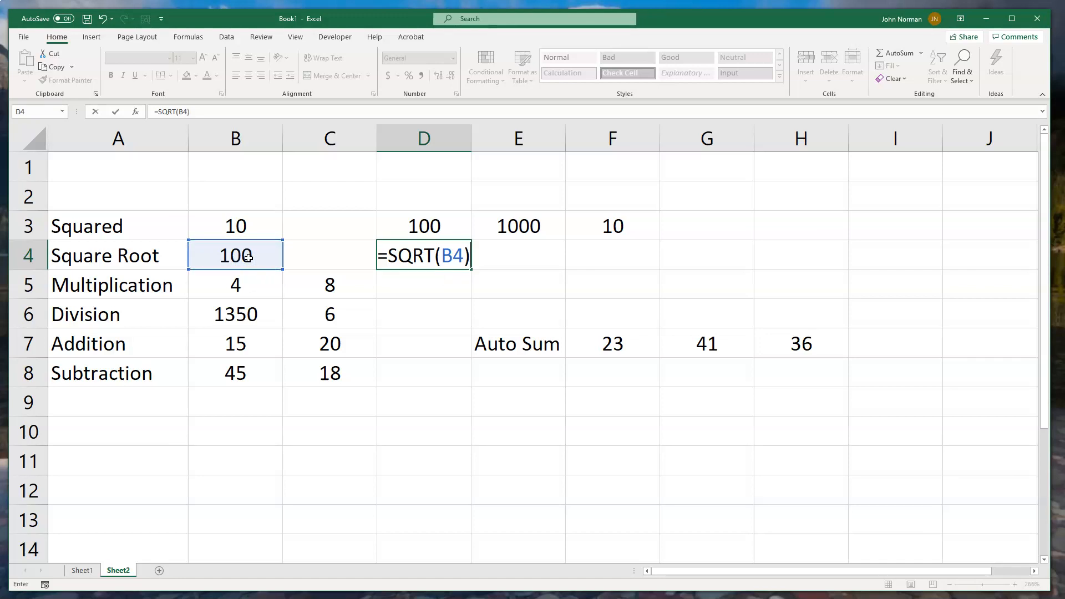
pyautogui.press('Return')
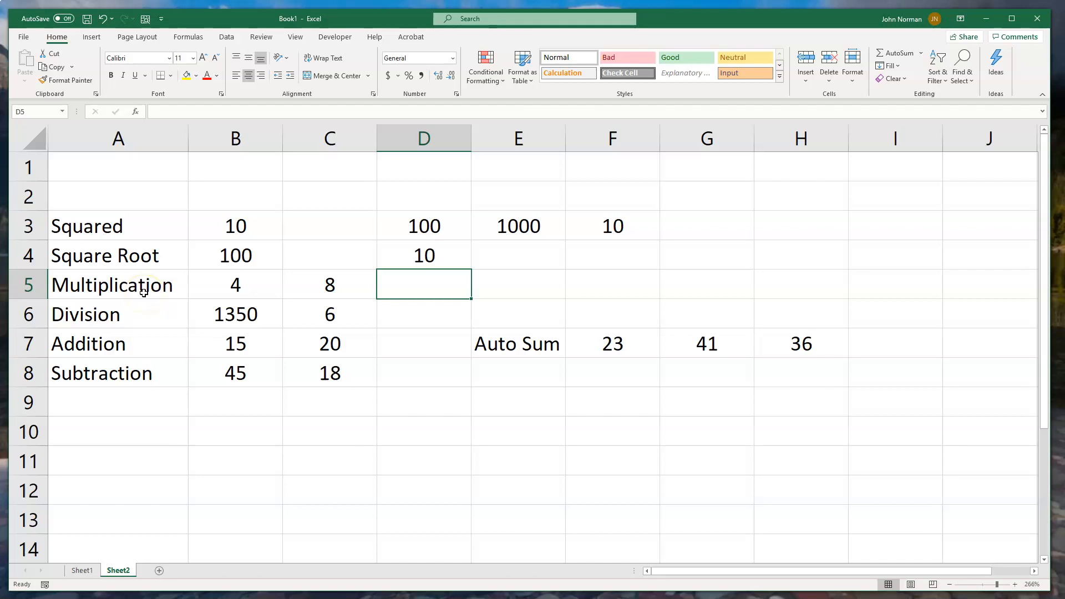
# - Enter the formula =B5*C5 in cell D5 to multiply the two values in the Multiplication row
pyautogui.write('=')
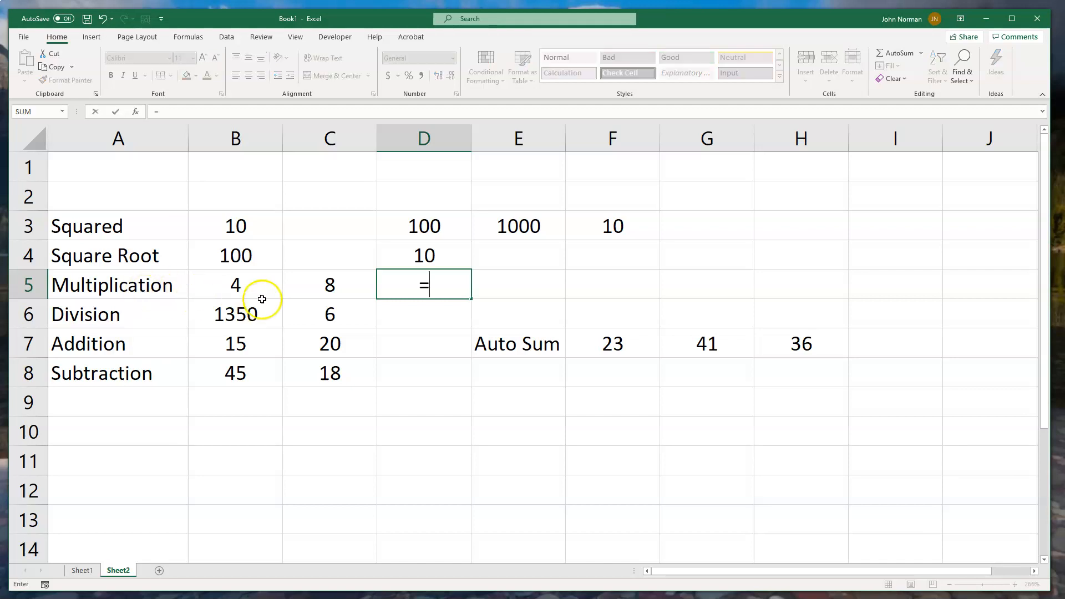
pyautogui.click(233, 286)
pyautogui.write('*')
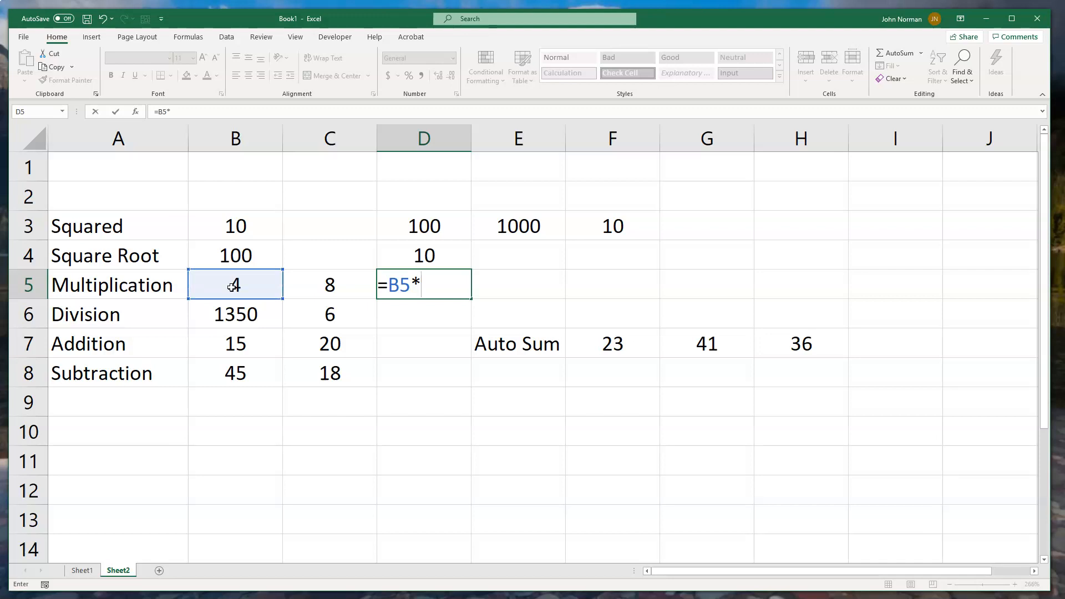
pyautogui.click(330, 287)
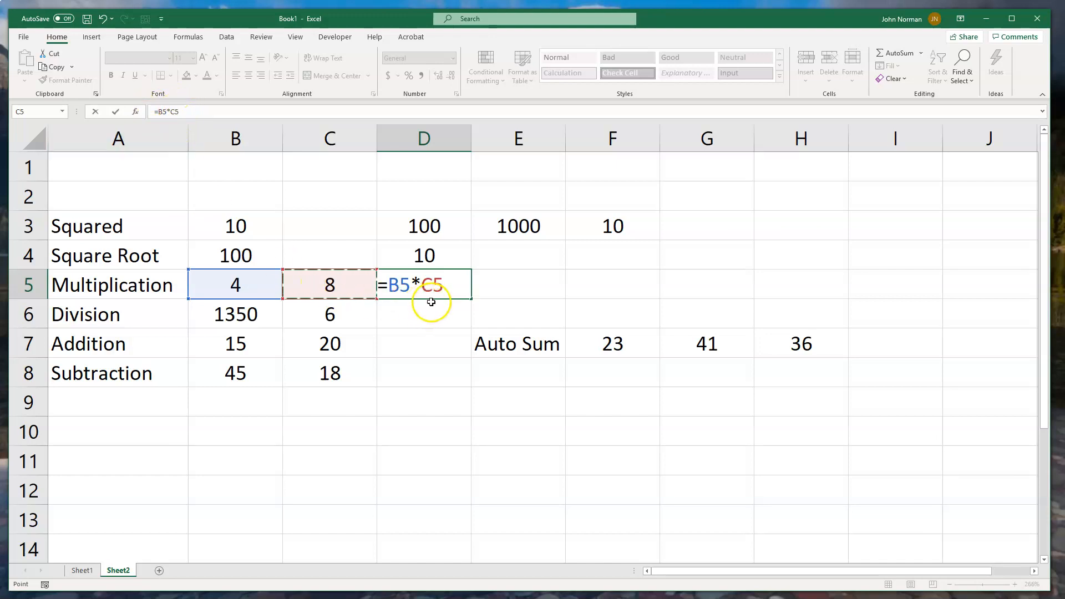
pyautogui.press('Return')
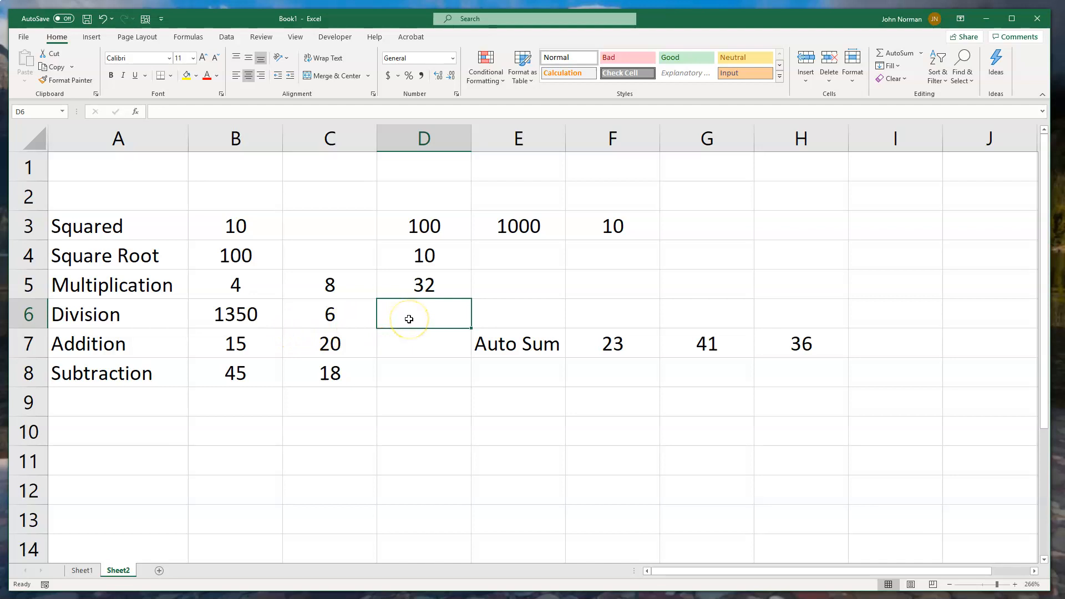
# - Enter the formula =B6/C6 in cell D6 to divide the first Division value by the second
pyautogui.write('=')
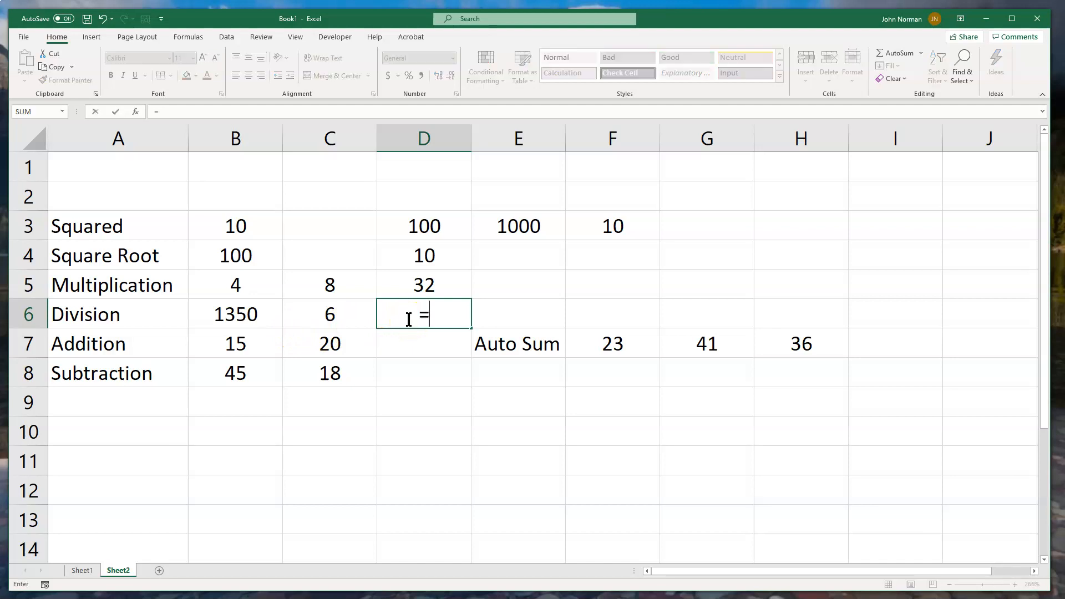
pyautogui.click(236, 318)
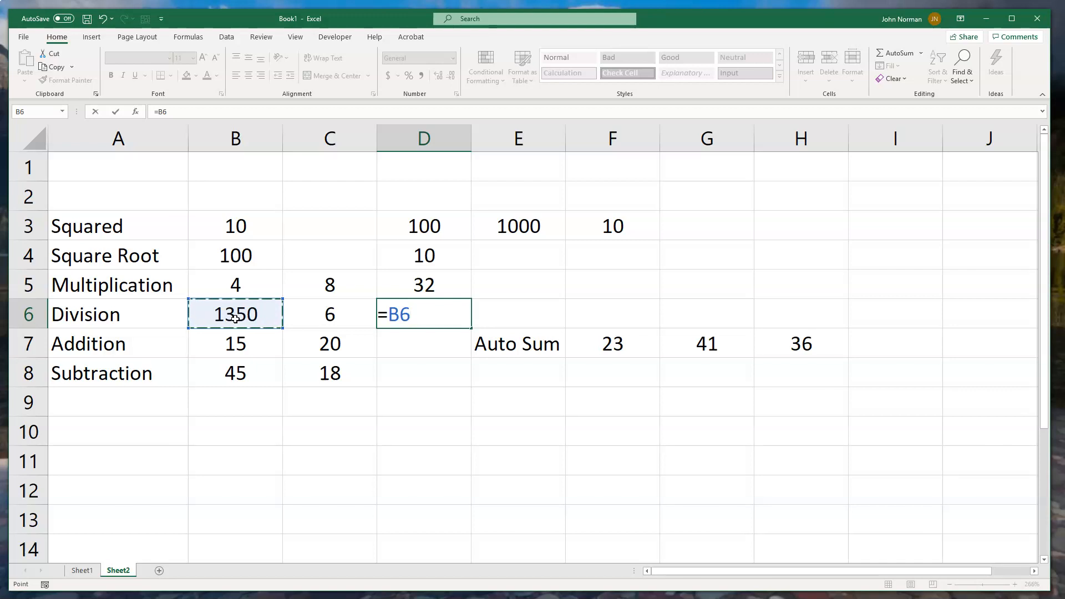
pyautogui.write('/')
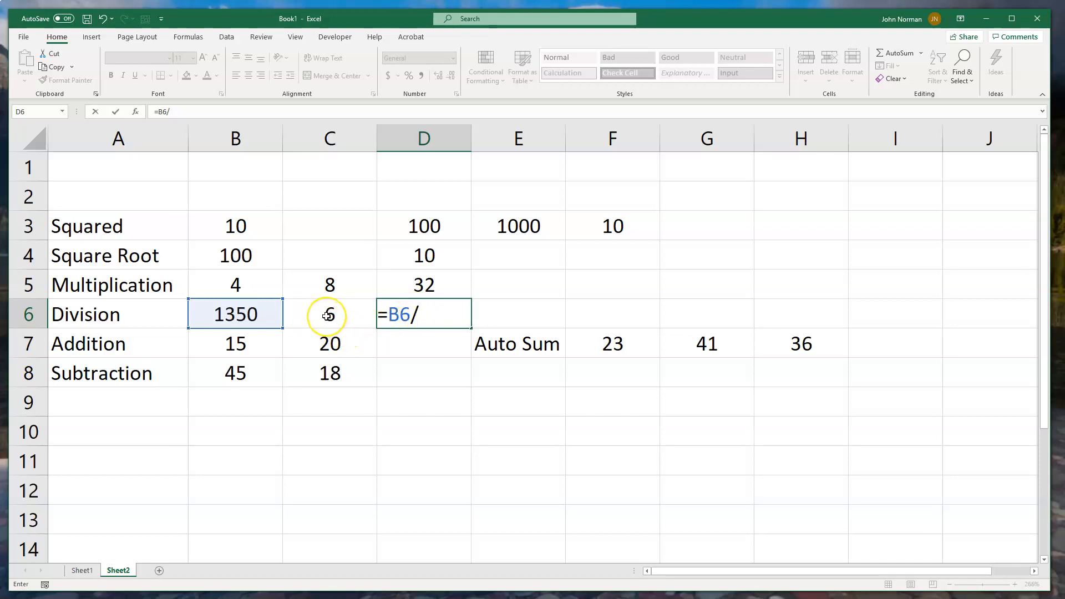
pyautogui.click(328, 316)
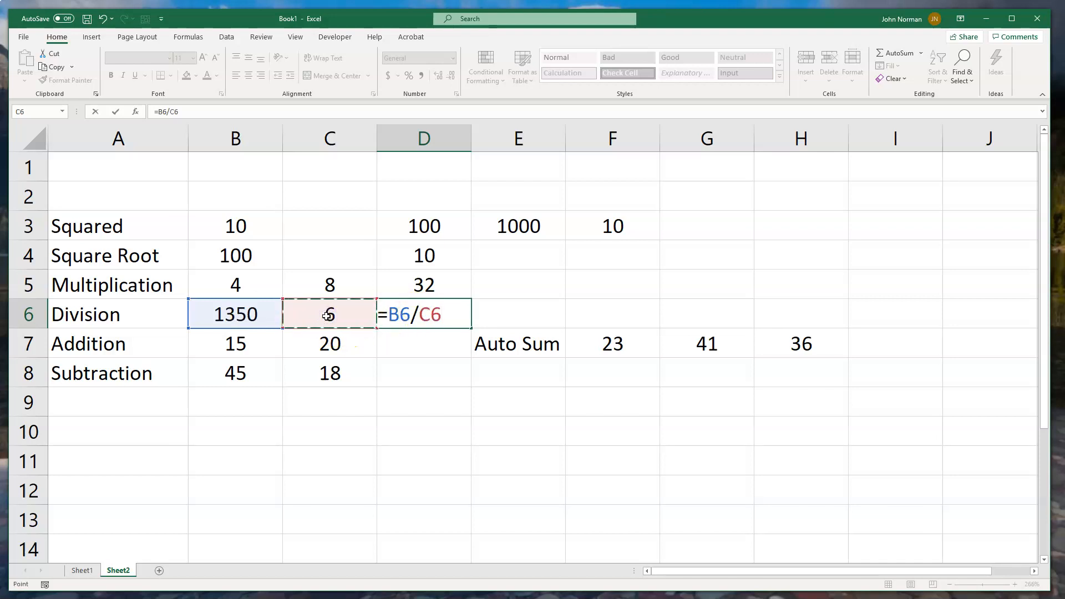
pyautogui.press('Return')
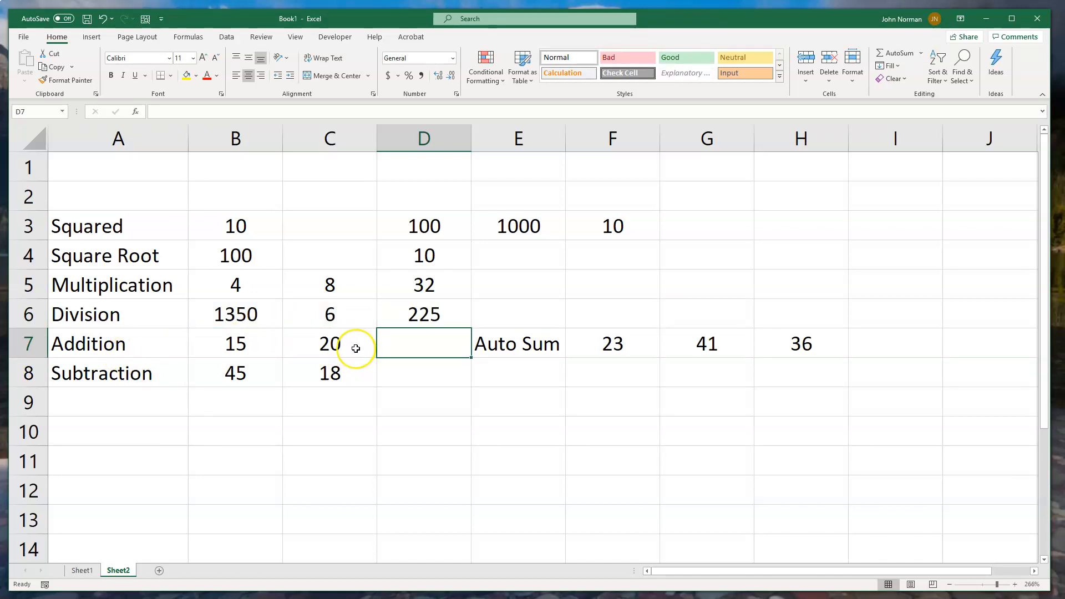
# - Enter the formula =B7+C7 in cell D7 to add the two values in the Addition row
pyautogui.write('=')
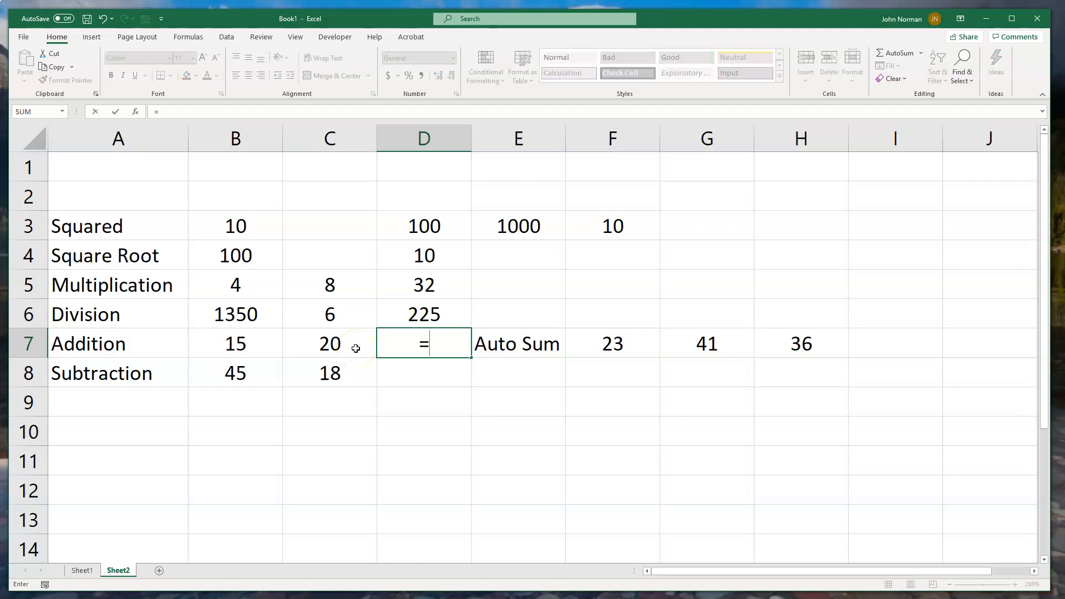
pyautogui.click(231, 346)
pyautogui.write('+')
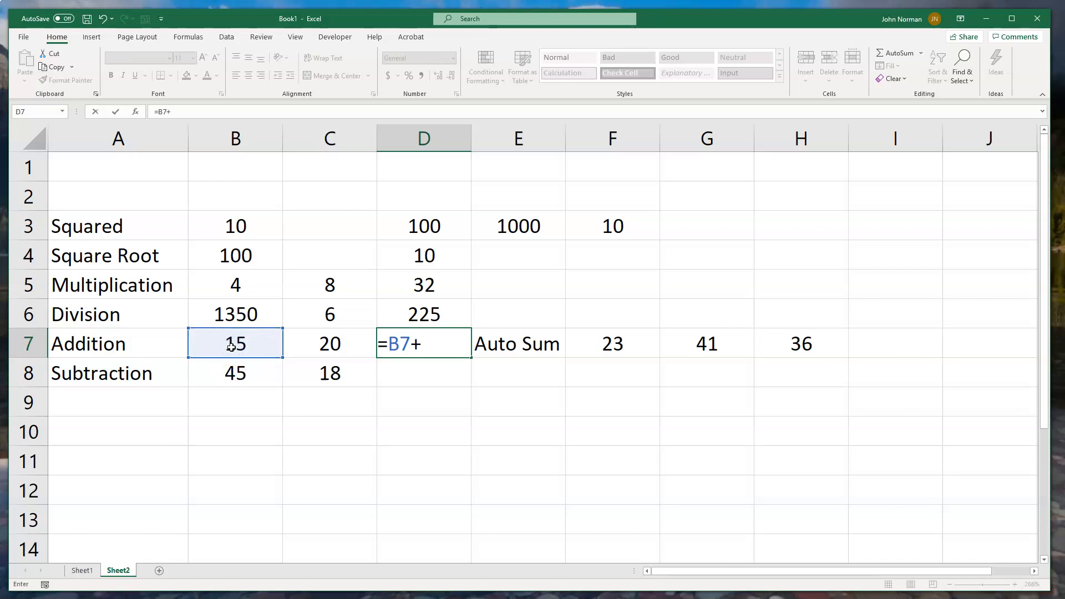
pyautogui.click(334, 344)
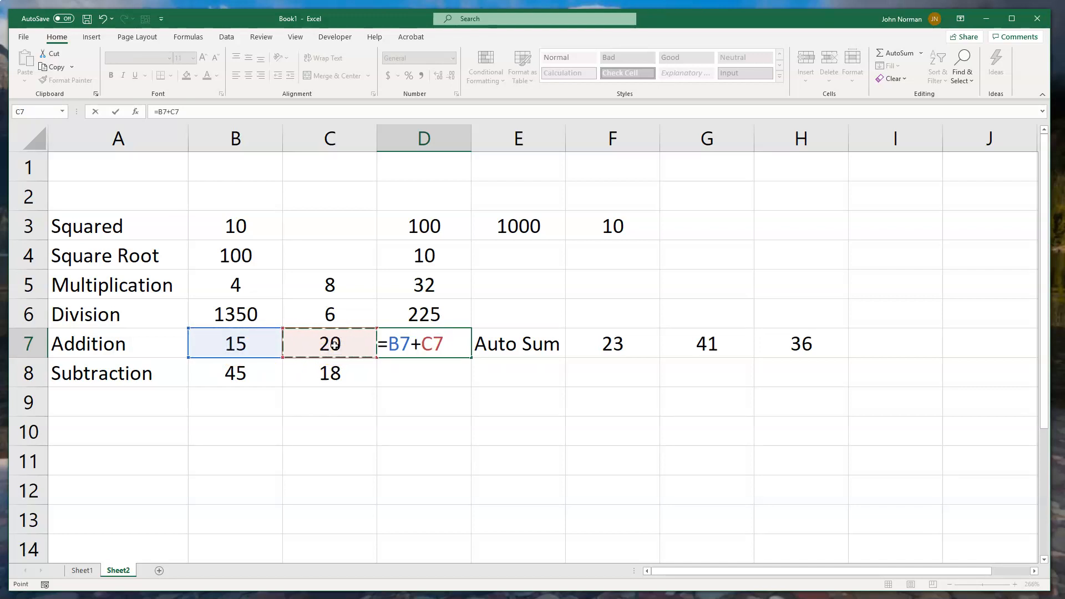
pyautogui.press('Return')
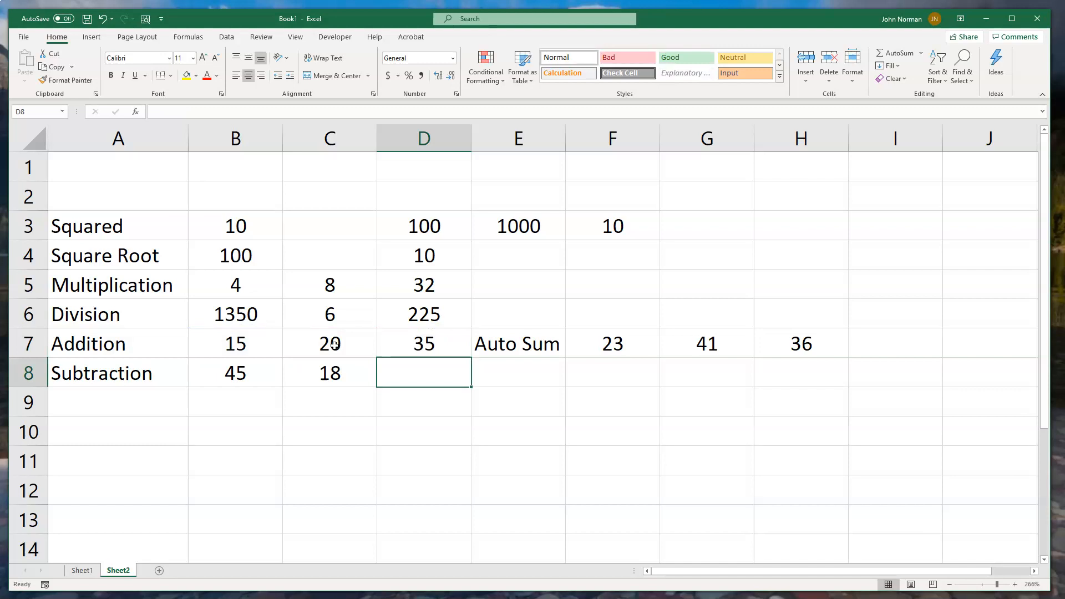
# - Enter the formula =B8-C8 in cell D8 to subtract the second Subtraction value from the first
pyautogui.write('=')
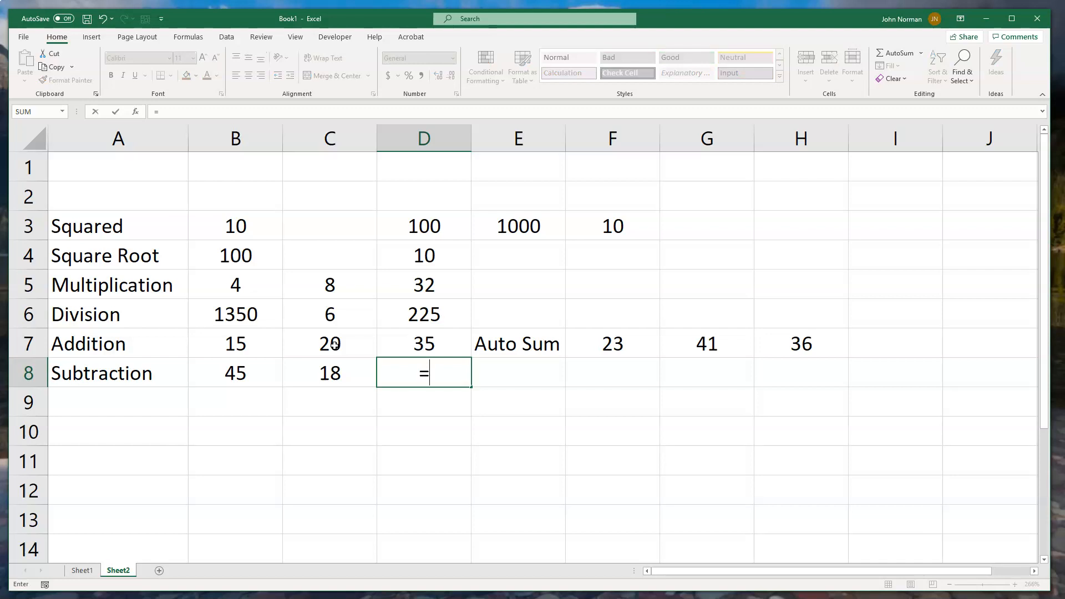
pyautogui.click(244, 380)
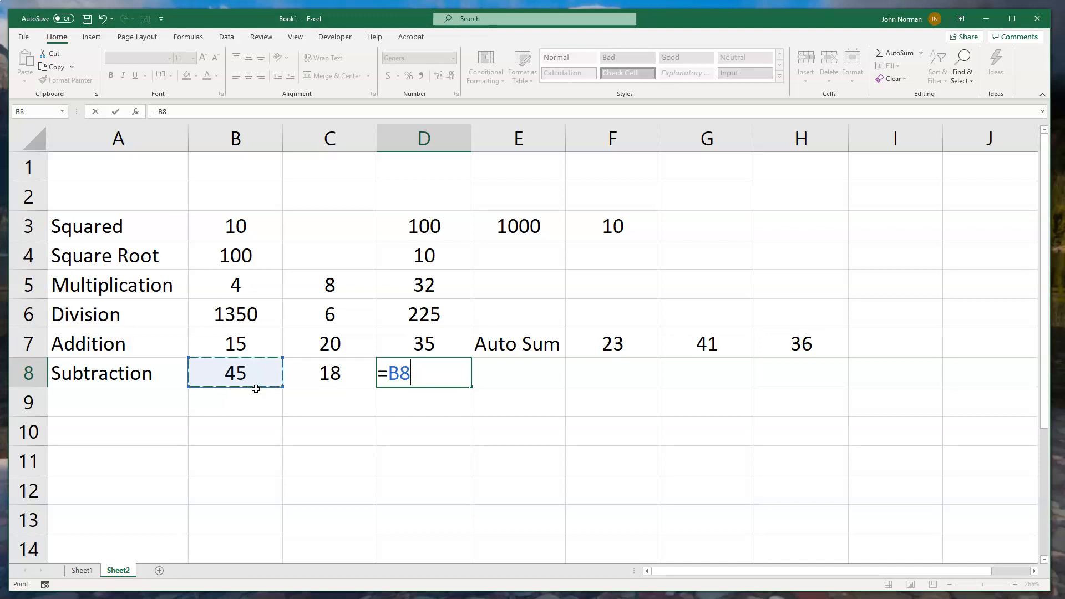
pyautogui.write('-')
pyautogui.click(330, 377)
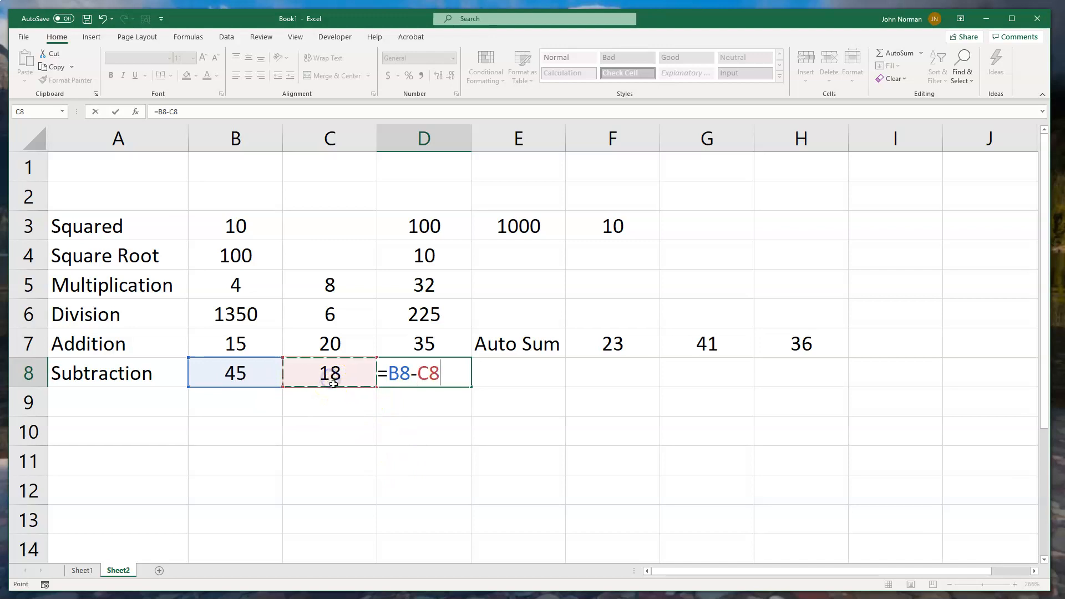
pyautogui.press('Return')
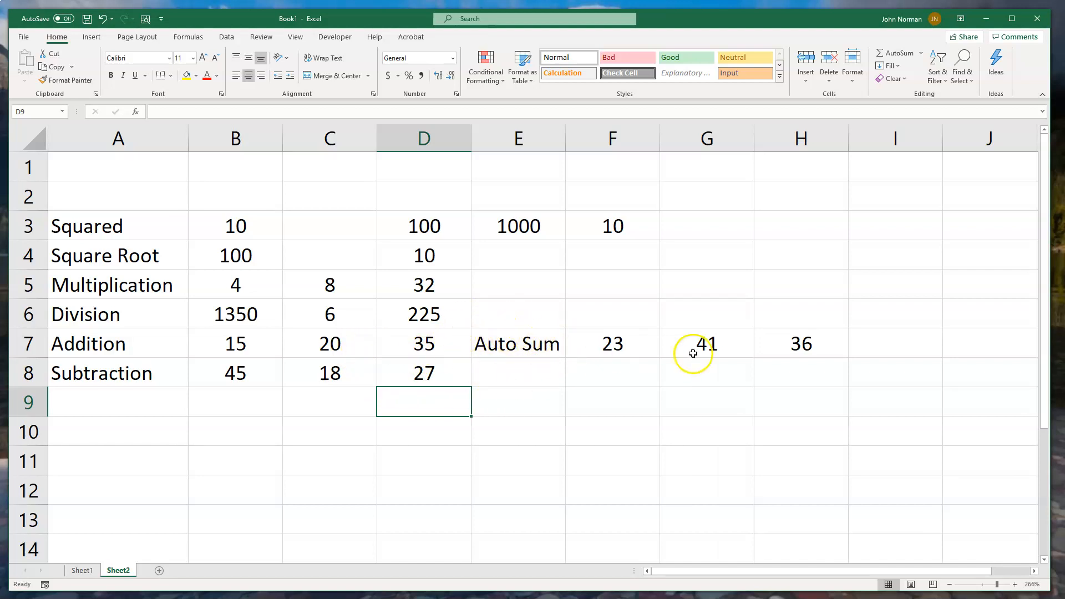
pyautogui.click(876, 352)
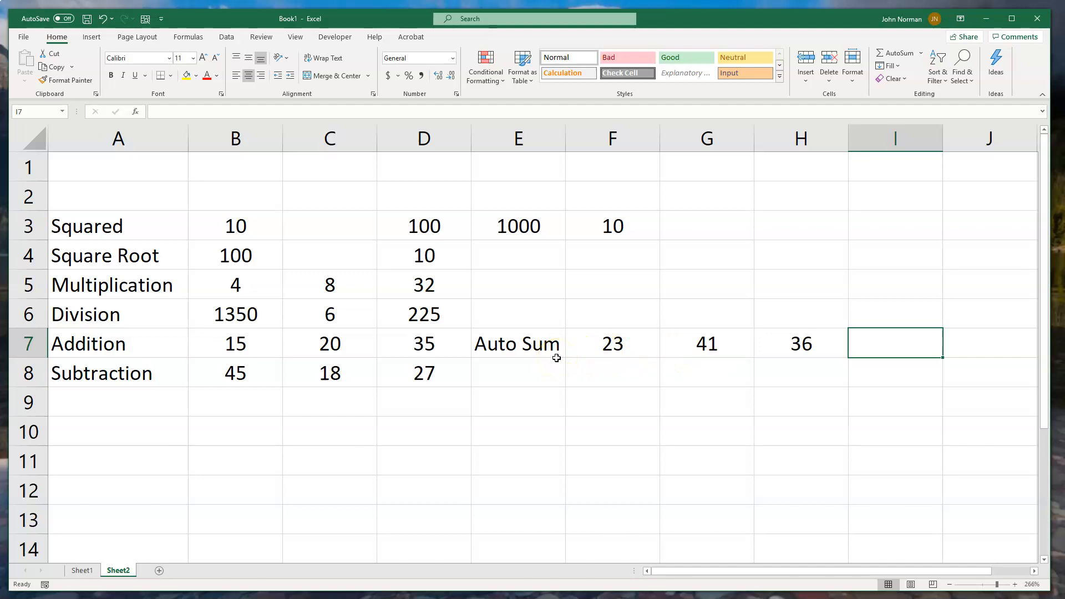
pyautogui.write('=AUTI')
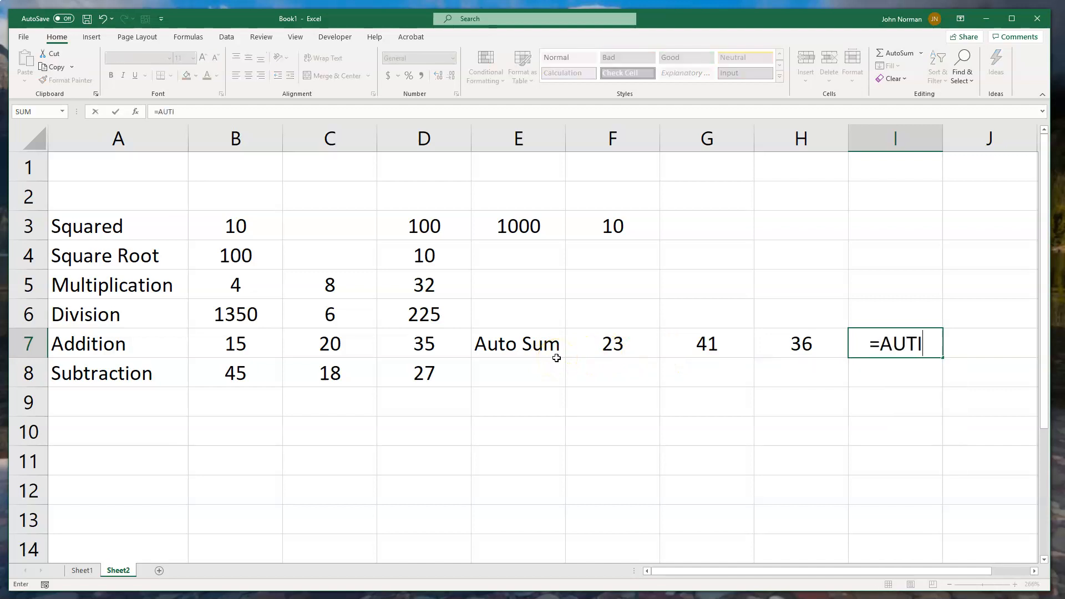
pyautogui.press('BackSpace')
pyautogui.write('O')
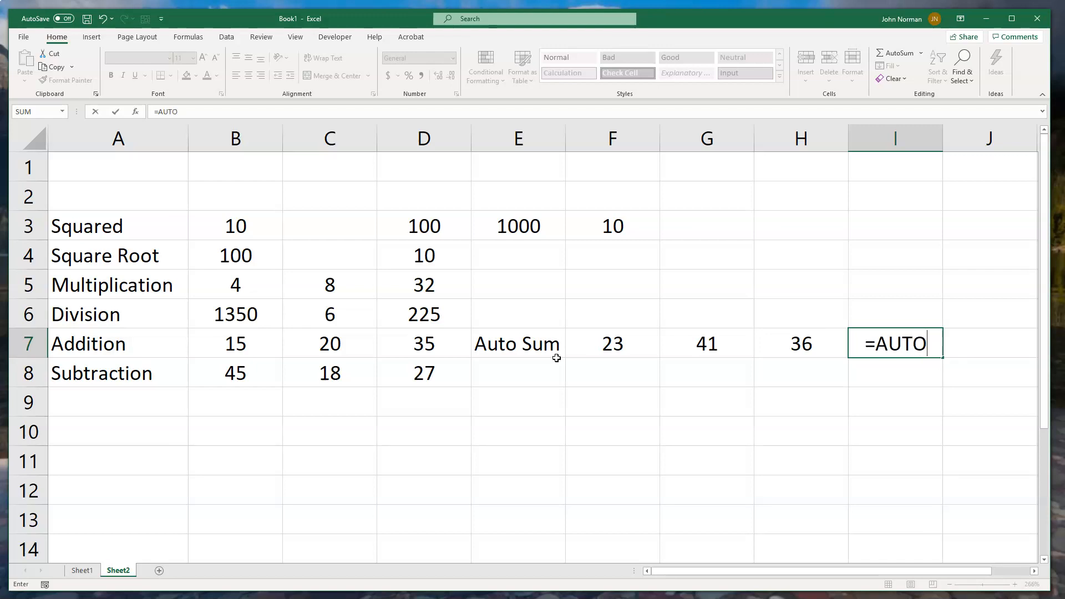
pyautogui.press('BackSpace')
pyautogui.press('BackSpace')
pyautogui.press('BackSpace')
pyautogui.press('BackSpace')
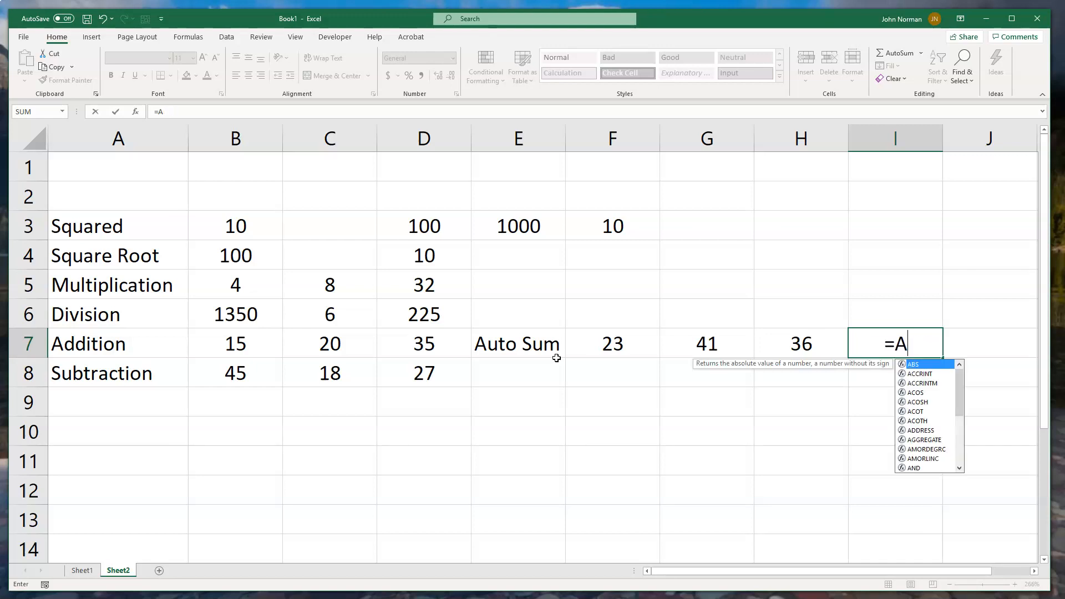
# - Enter the formula =SUM(F7:H7) in cell I7 to add the three Auto Sum values
pyautogui.write('SUMM')
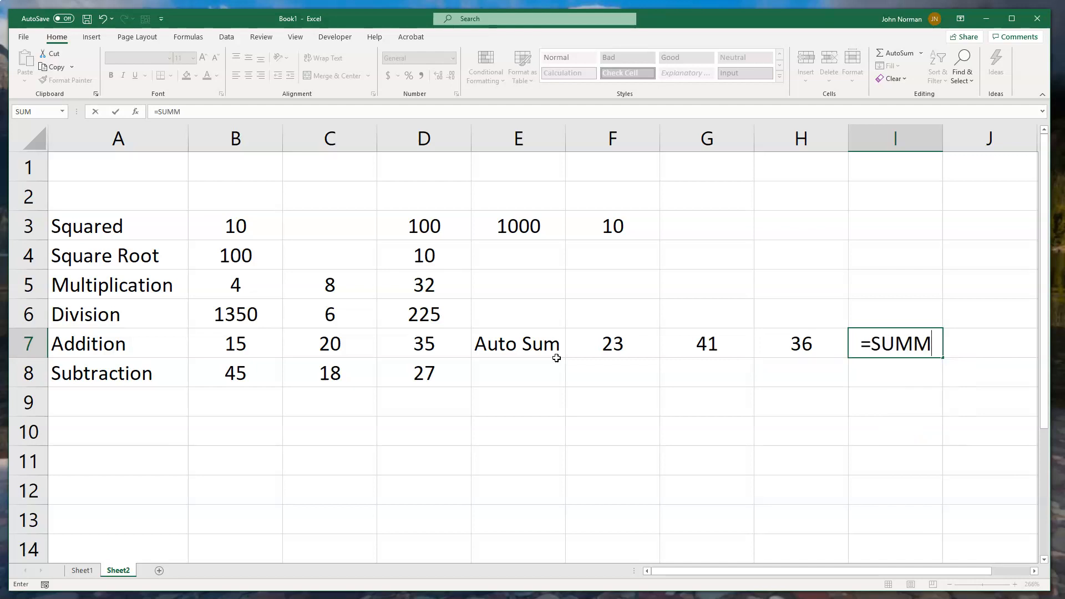
pyautogui.press('BackSpace')
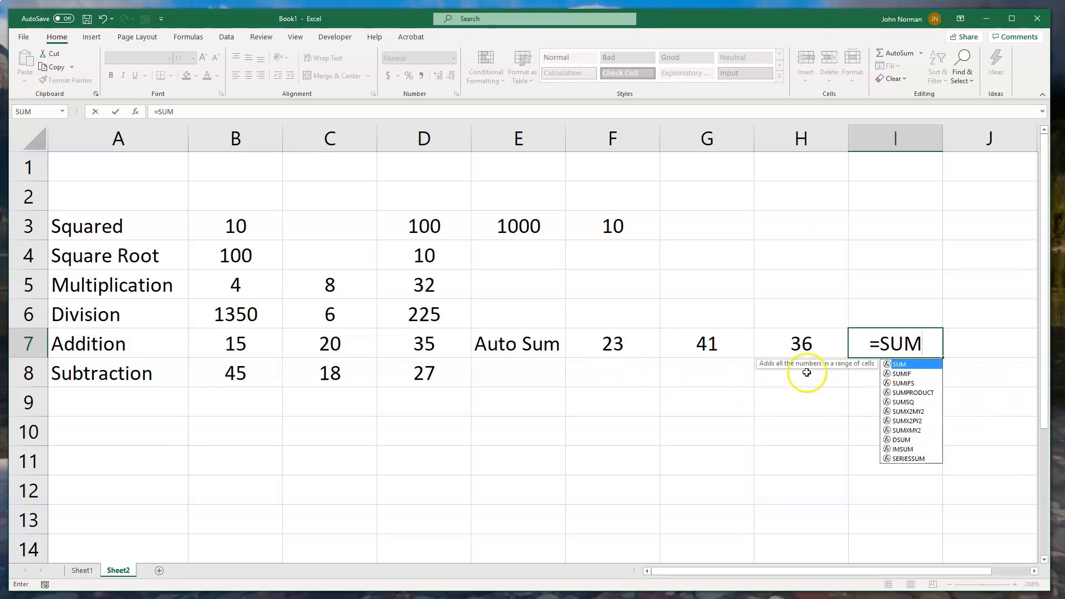
pyautogui.doubleClick(898, 367)
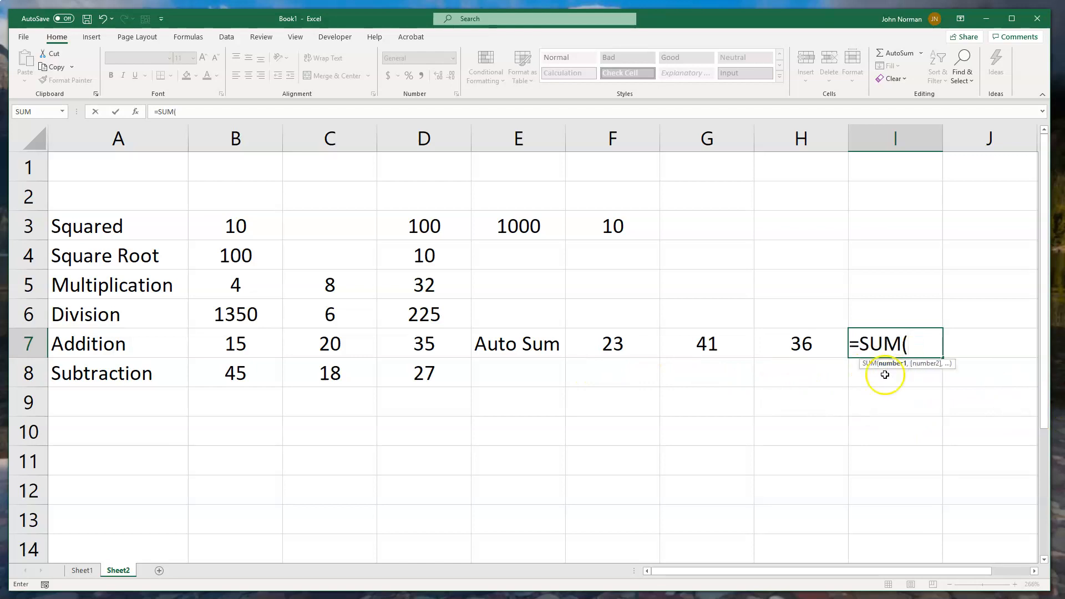
pyautogui.moveTo(615, 345); pyautogui.dragTo(782, 347)
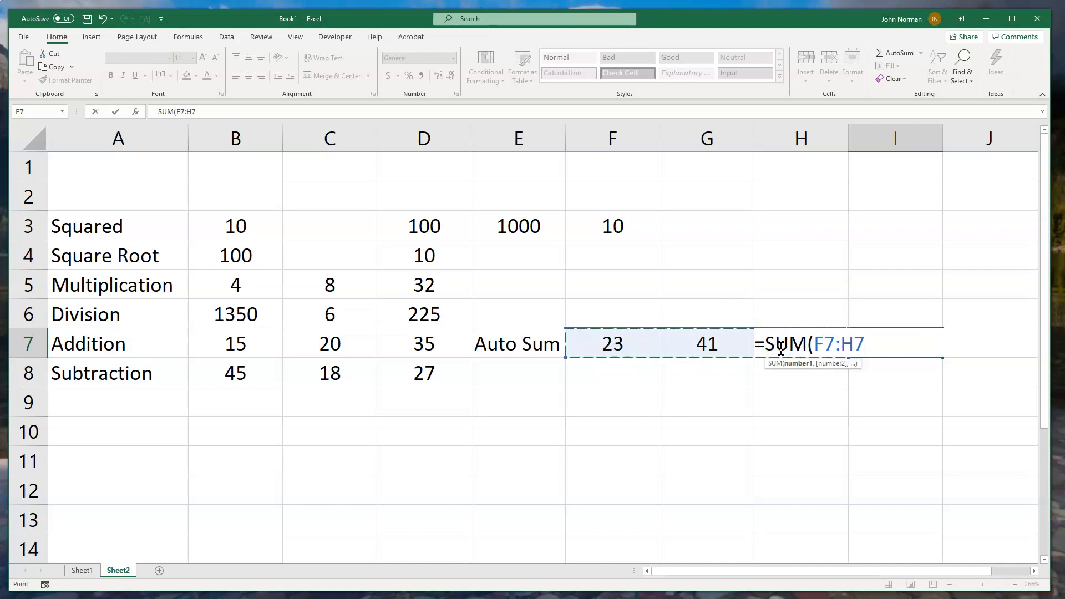
pyautogui.write(')')
pyautogui.press('Return')
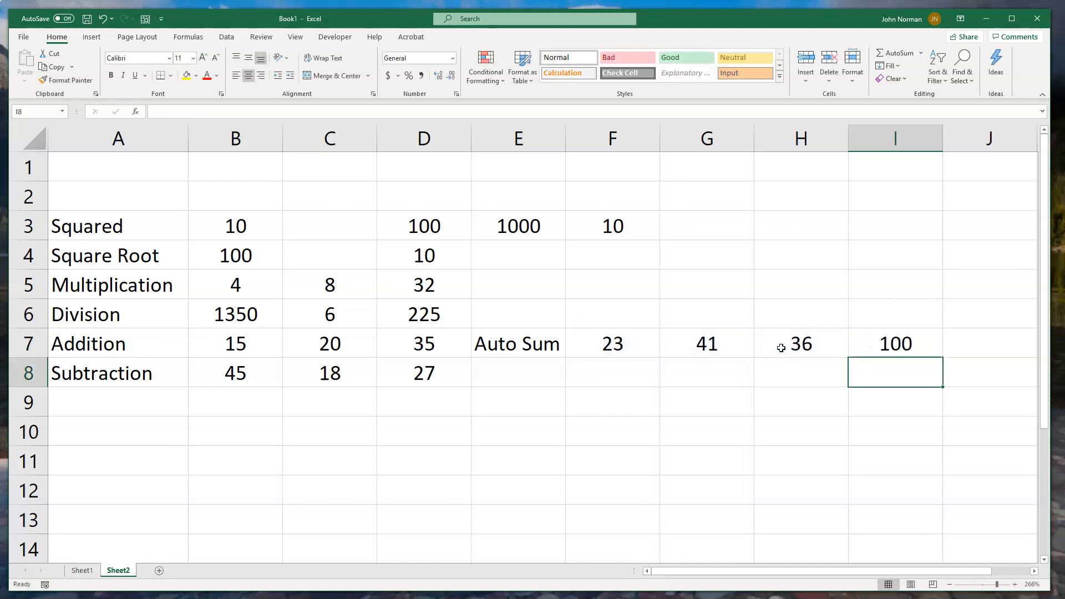
# - Clear the formula in cell I7 and sum the range F7:H7 there with AutoSum instead
pyautogui.click(903, 344)
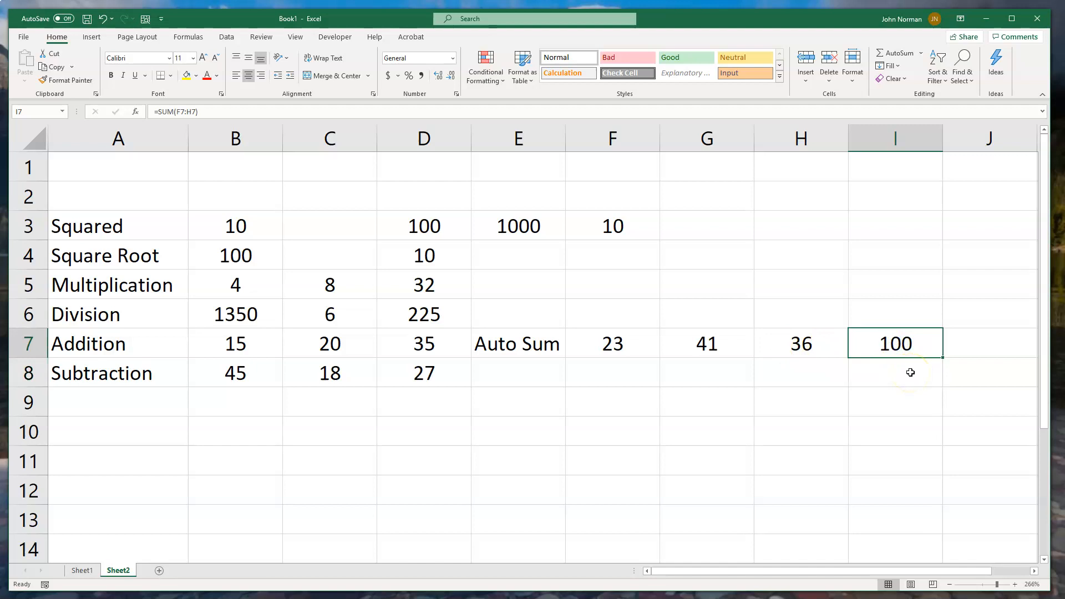
pyautogui.press('Delete')
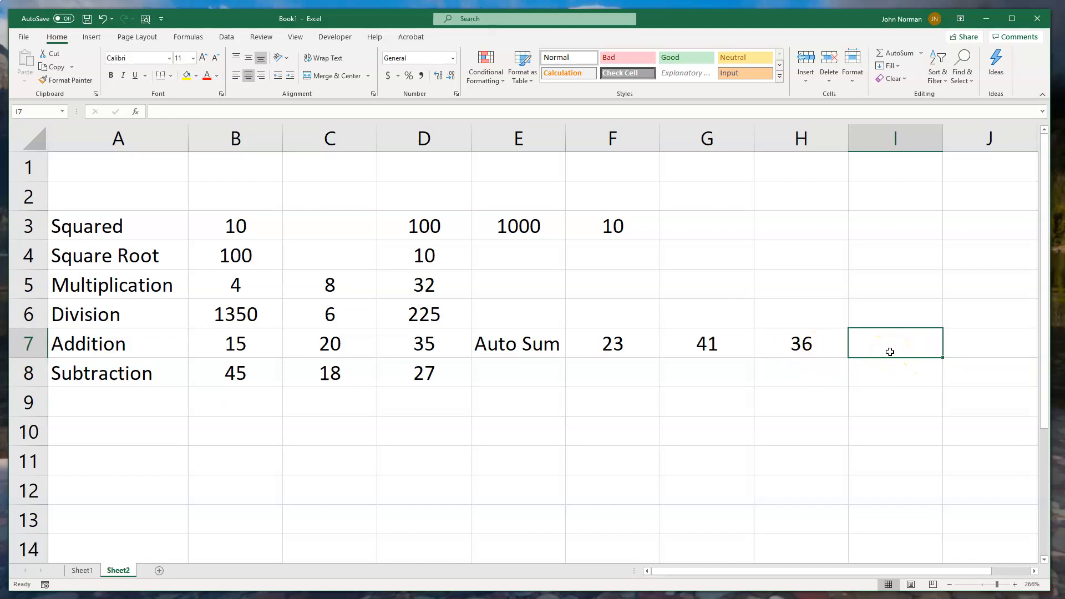
pyautogui.hotkey('alt', '=')
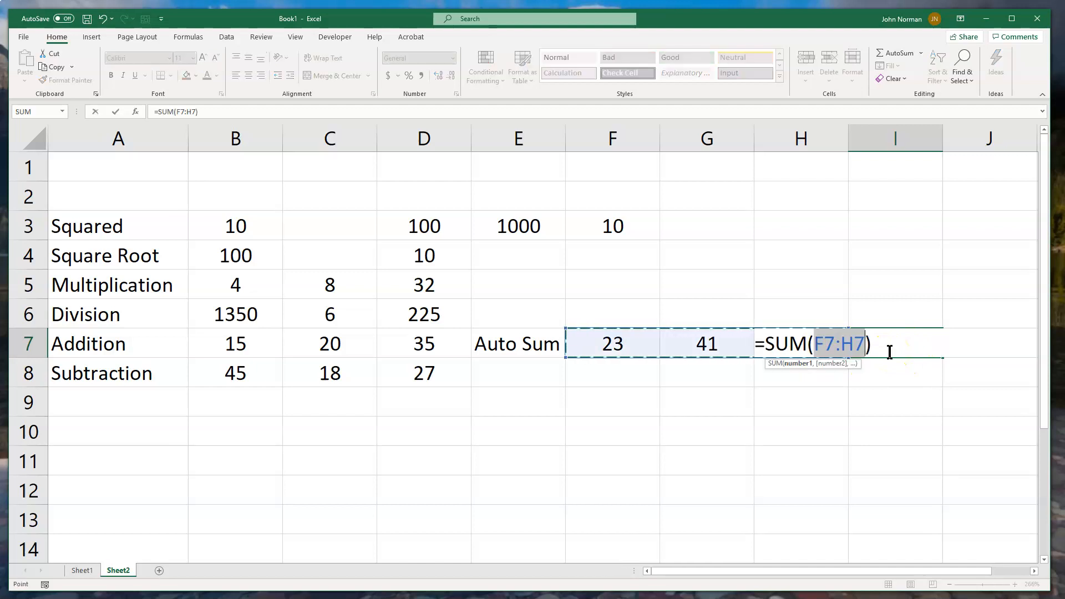
pyautogui.press('Return')
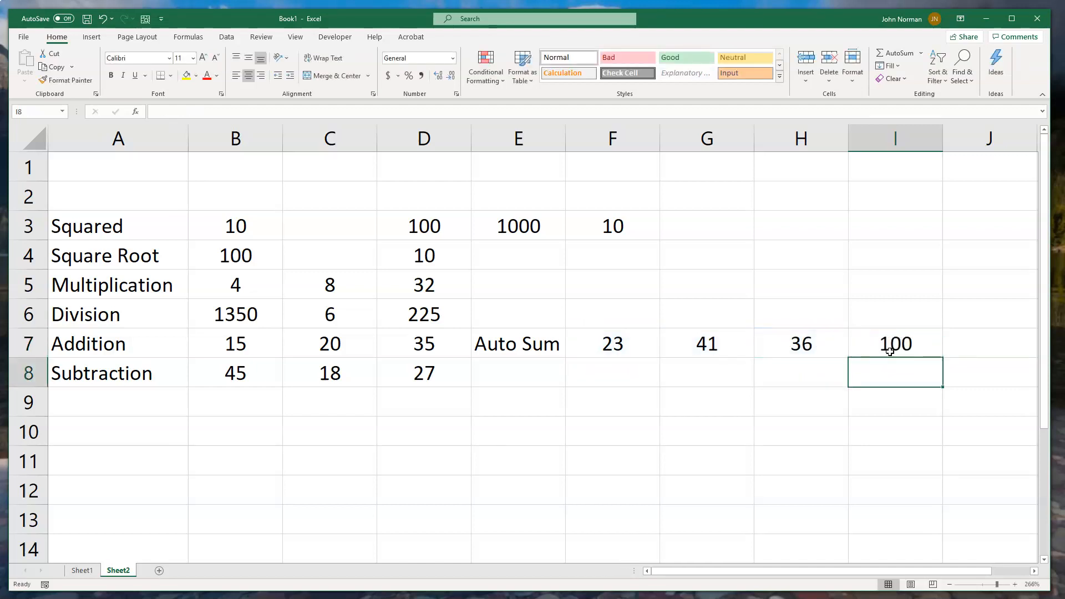